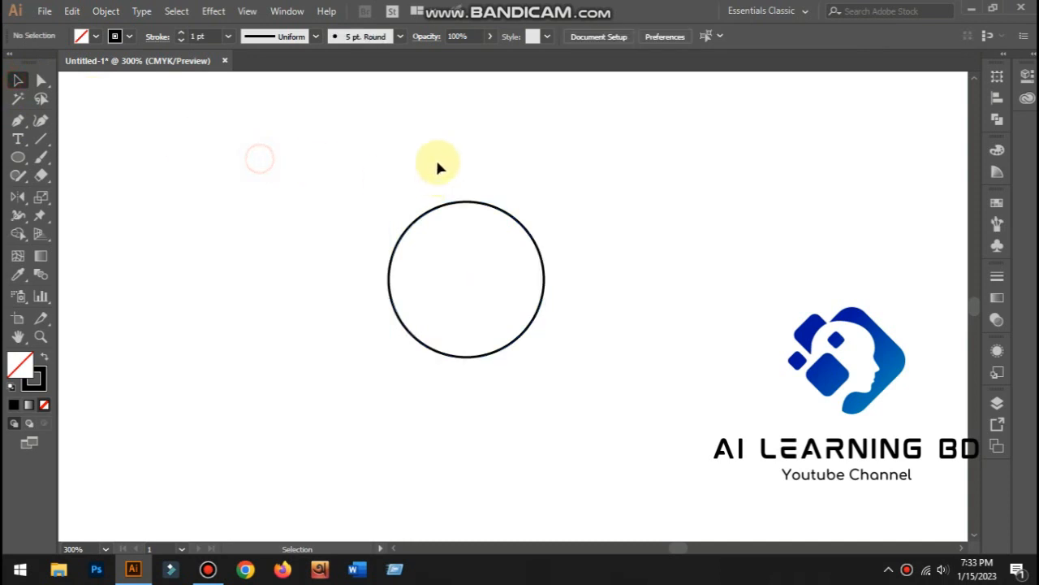
Copy the circle, paste it in front, and scale the copy down about its centre to form a smaller concentric circle.
{"action": "left_click", "coordinate": [539, 308]}
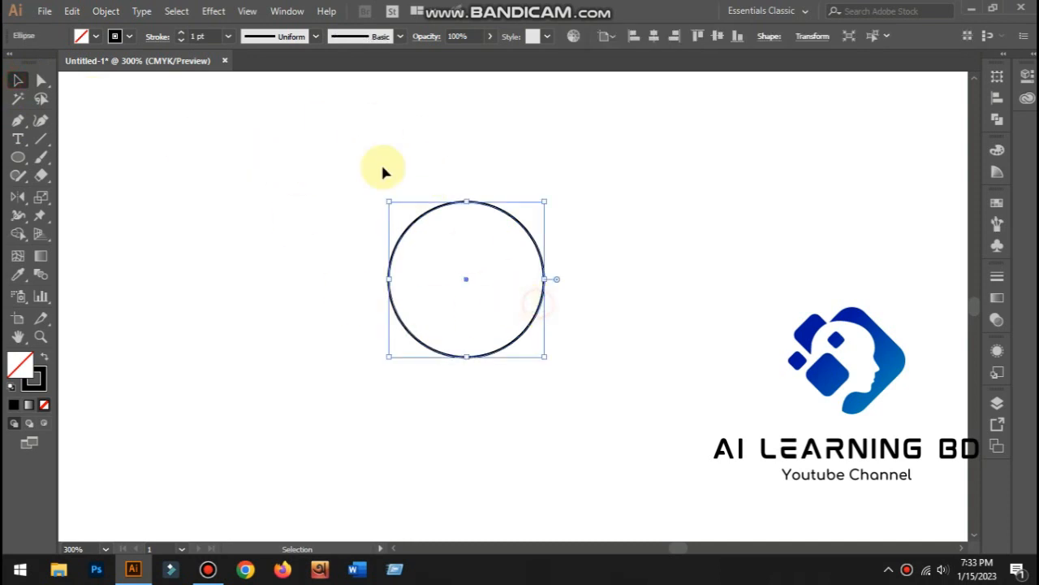
{"action": "left_click", "coordinate": [71, 11]}
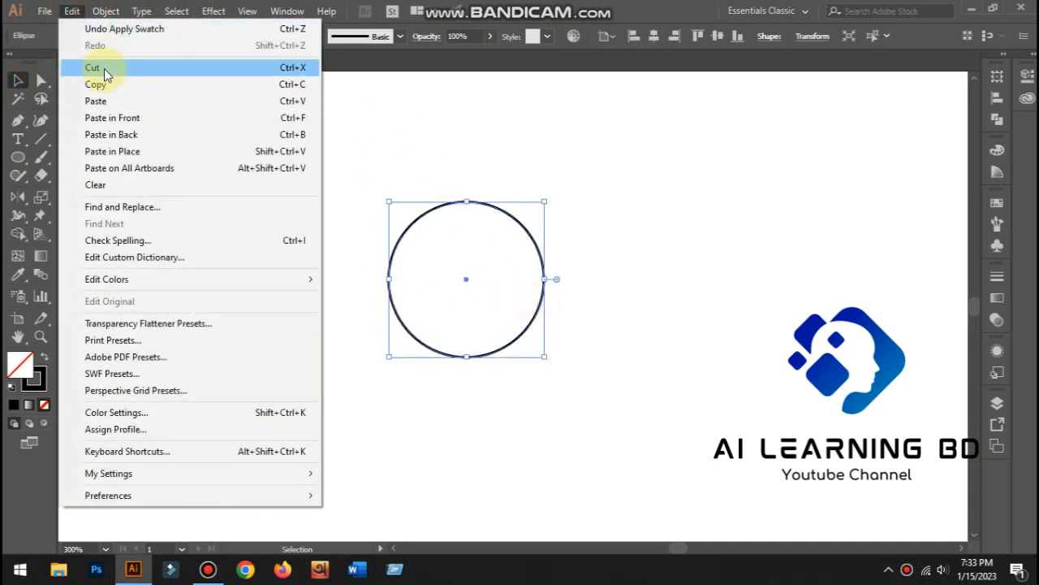
{"action": "left_click", "coordinate": [100, 84]}
{"action": "left_click", "coordinate": [71, 11]}
{"action": "left_click", "coordinate": [97, 177]}
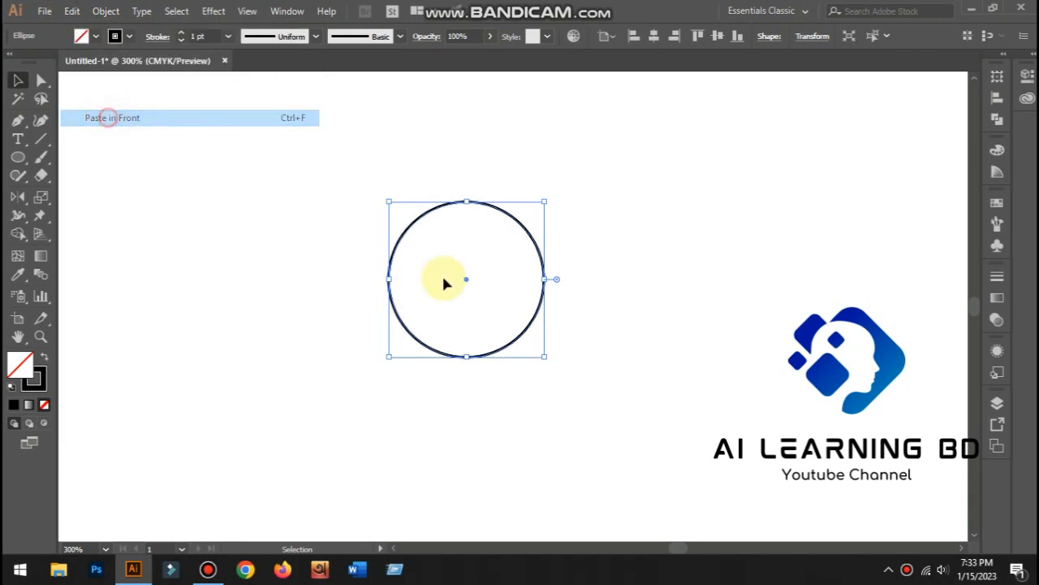
{"action": "left_click_drag", "start_coordinate": [545, 358], "coordinate": [534, 342]}
{"action": "left_click", "coordinate": [626, 351]}
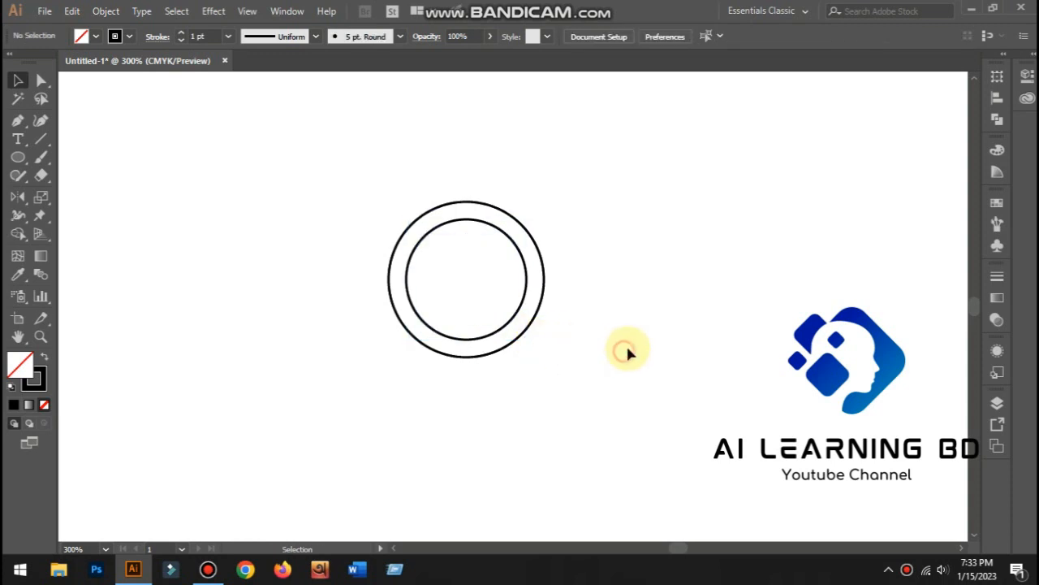
Draw a straight horizontal line across the upper part of both circles, extending past them on each side.
{"action": "left_click", "coordinate": [41, 140]}
{"action": "left_click_drag", "start_coordinate": [329, 254], "coordinate": [621, 270]}
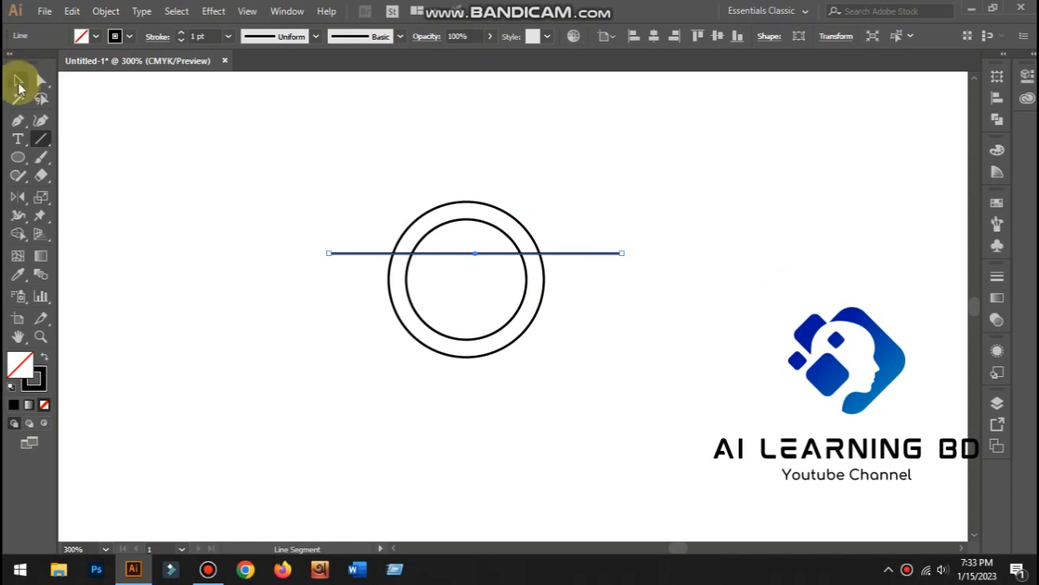
{"action": "left_click", "coordinate": [18, 80]}
{"action": "left_click", "coordinate": [541, 174]}
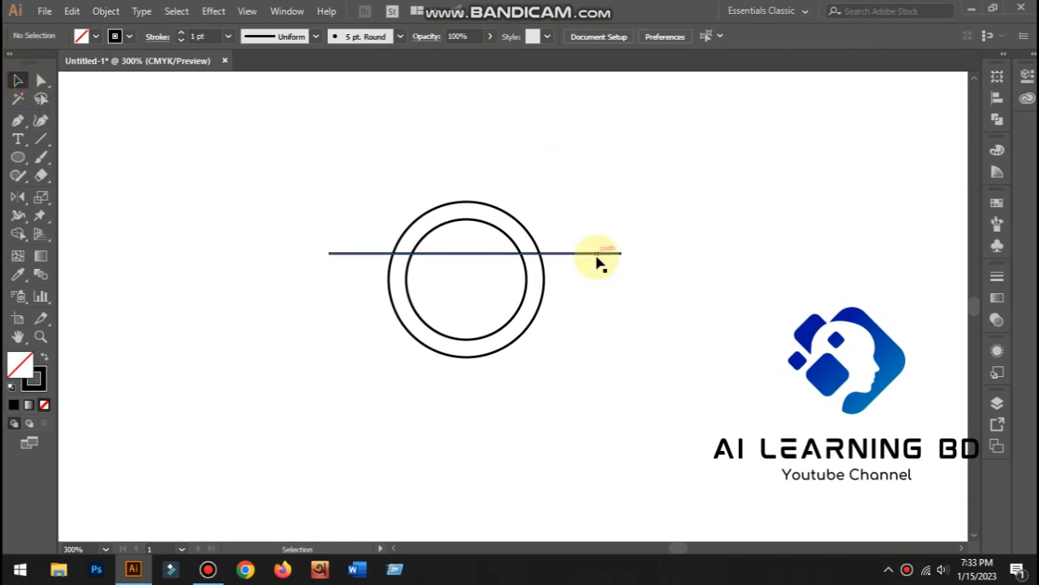
Duplicate the horizontal line downward at even spacing to make six parallel lines across the circles.
{"action": "left_click_drag", "start_coordinate": [596, 256], "coordinate": [596, 273]}
{"action": "left_click_drag", "start_coordinate": [654, 227], "coordinate": [597, 303]}
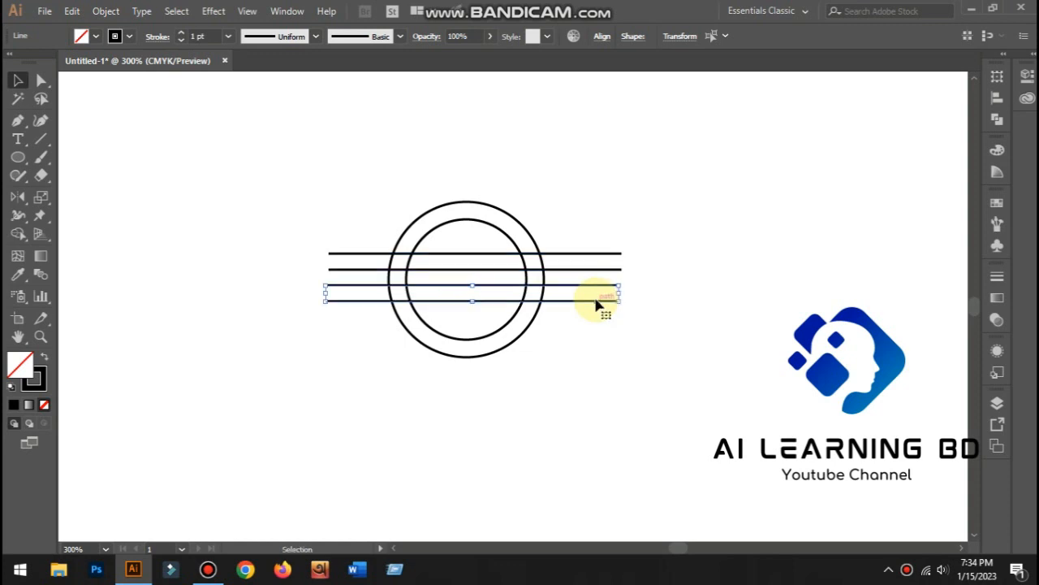
{"action": "key", "text": "ctrl+d"}
{"action": "left_click", "coordinate": [686, 310]}
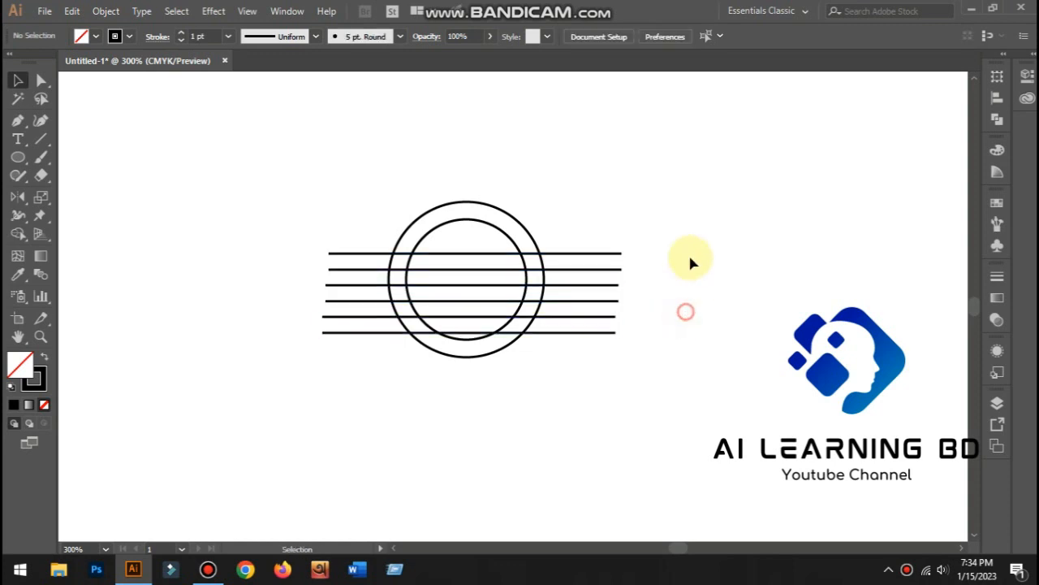
Group the six horizontal lines together, and group the two concentric circles separately.
{"action": "left_click_drag", "start_coordinate": [666, 200], "coordinate": [614, 322]}
{"action": "right_click", "coordinate": [615, 321]}
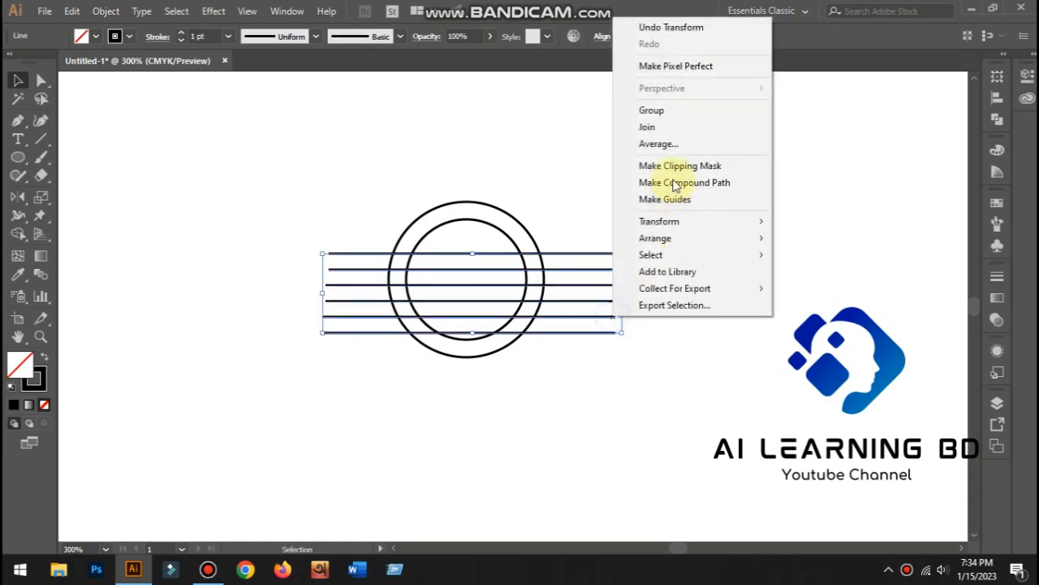
{"action": "left_click", "coordinate": [668, 114]}
{"action": "left_click", "coordinate": [524, 183]}
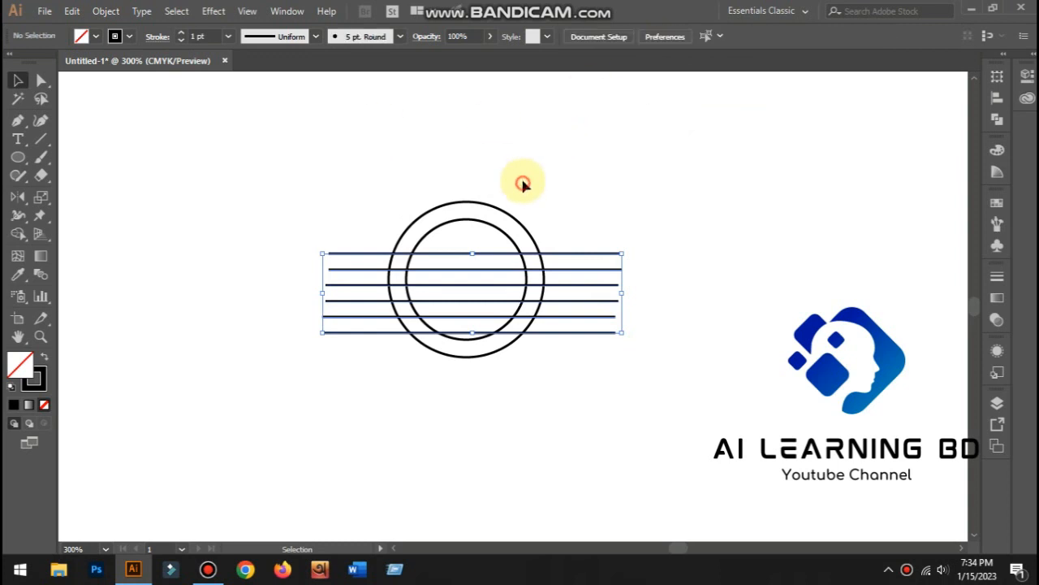
{"action": "left_click", "coordinate": [495, 228]}
{"action": "right_click", "coordinate": [495, 227]}
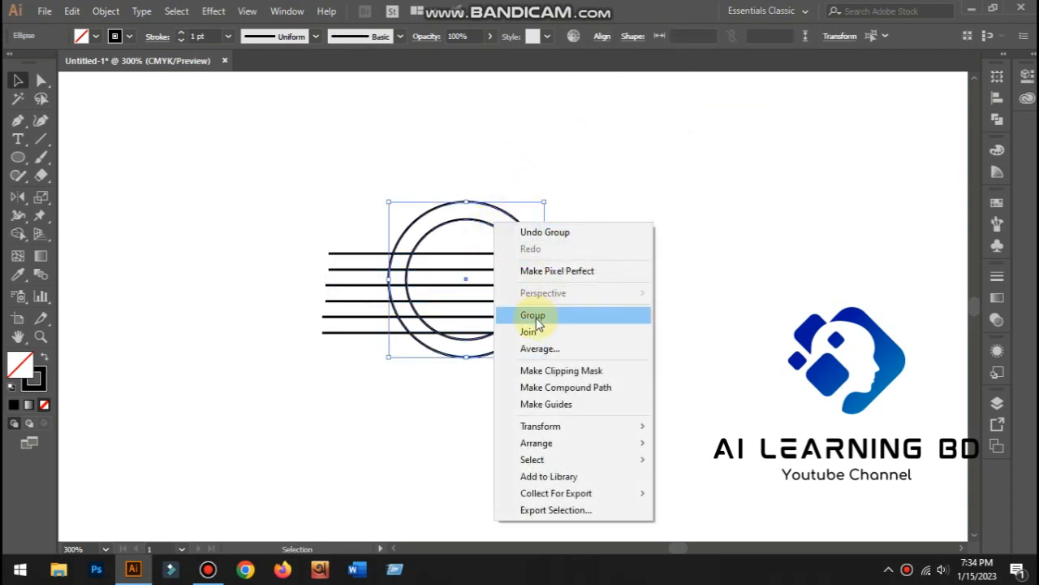
{"action": "left_click", "coordinate": [532, 314]}
{"action": "left_click", "coordinate": [867, 293]}
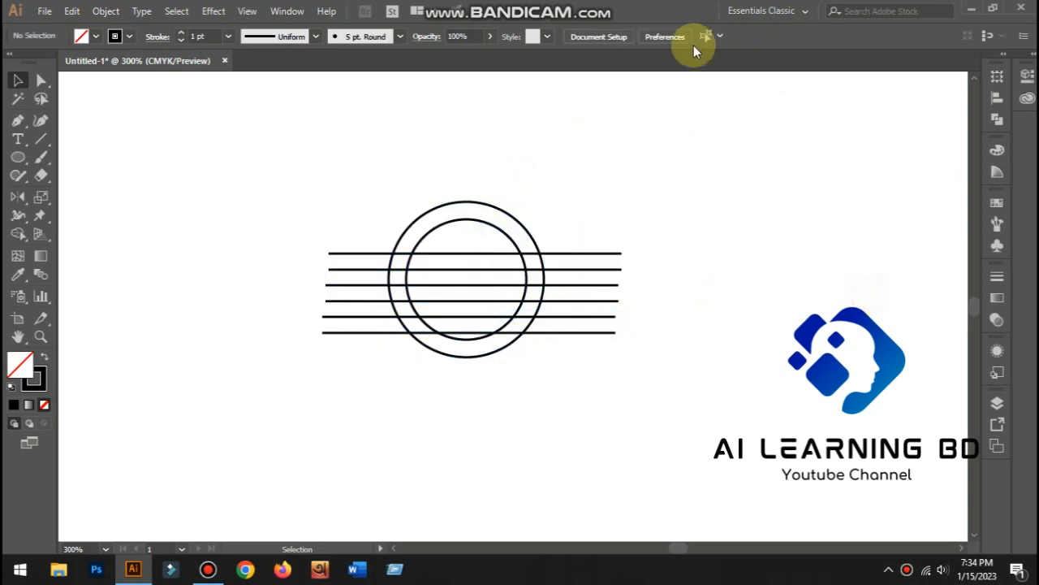
Apply Vertical Align Center to the circle group and to the line group so their centres share the same height.
{"action": "left_click", "coordinate": [519, 229]}
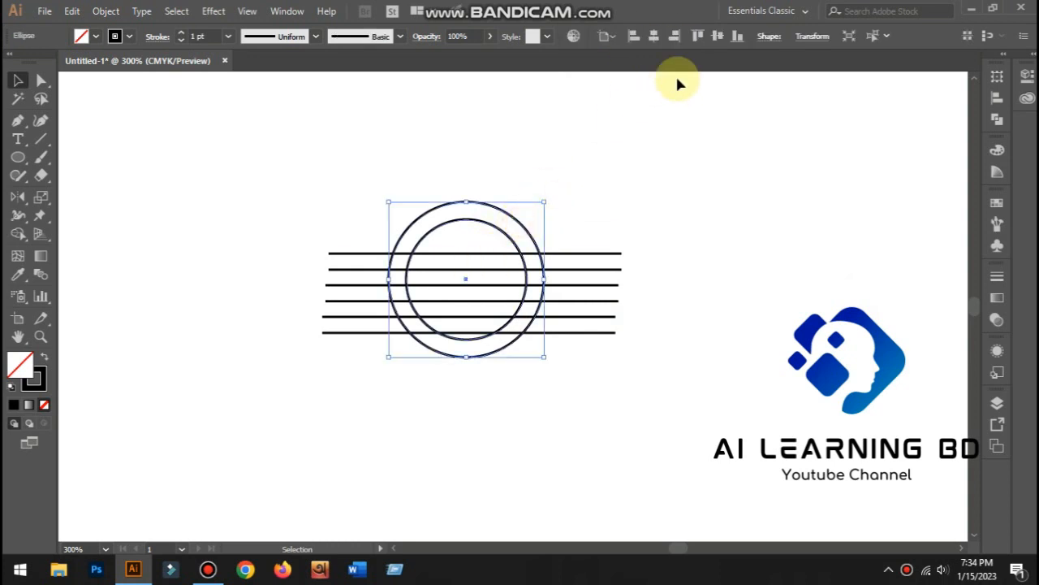
{"action": "left_click", "coordinate": [715, 38]}
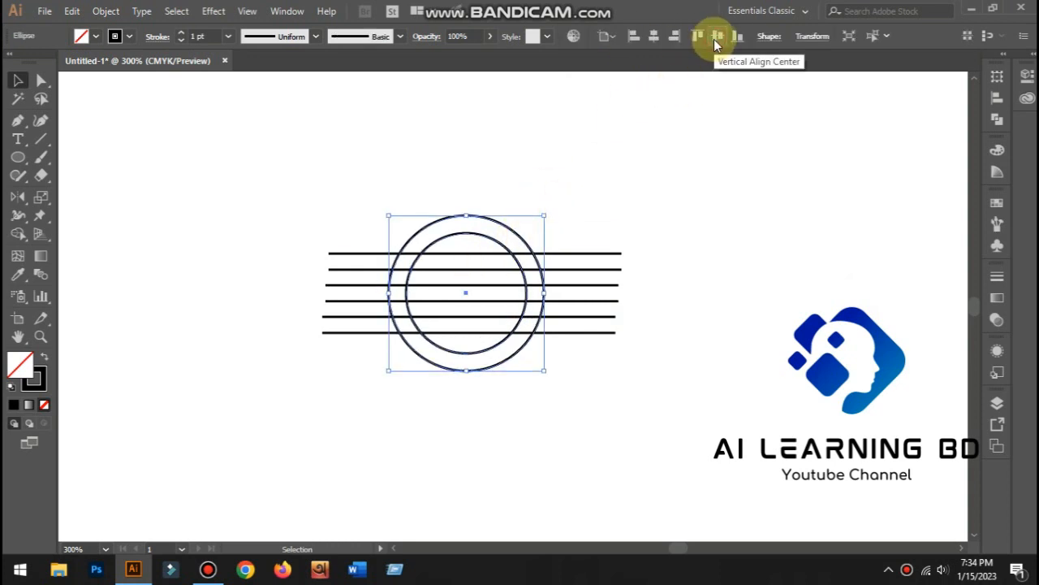
{"action": "left_click", "coordinate": [581, 253]}
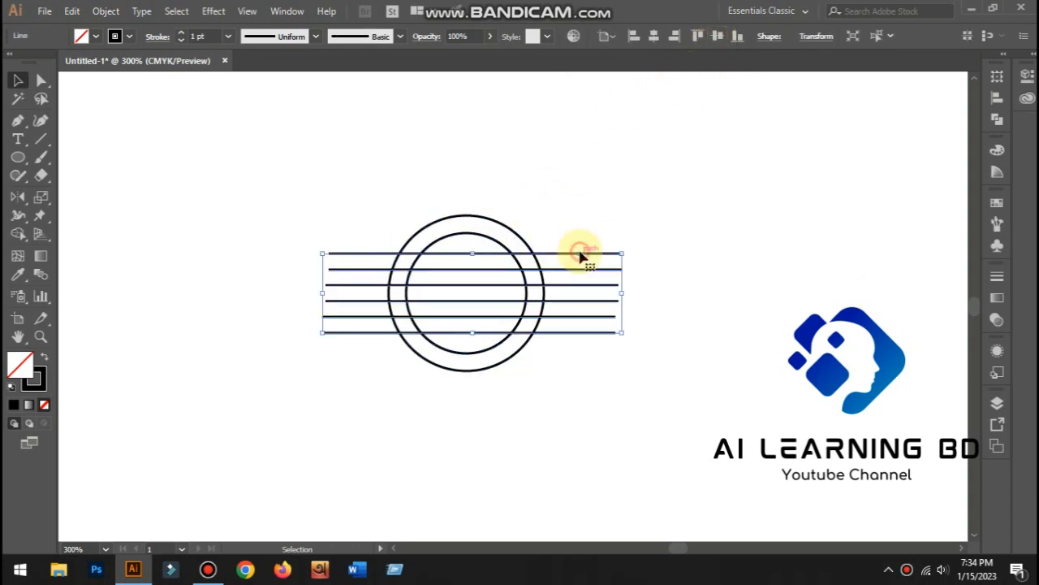
{"action": "left_click", "coordinate": [718, 37]}
{"action": "left_click", "coordinate": [658, 180]}
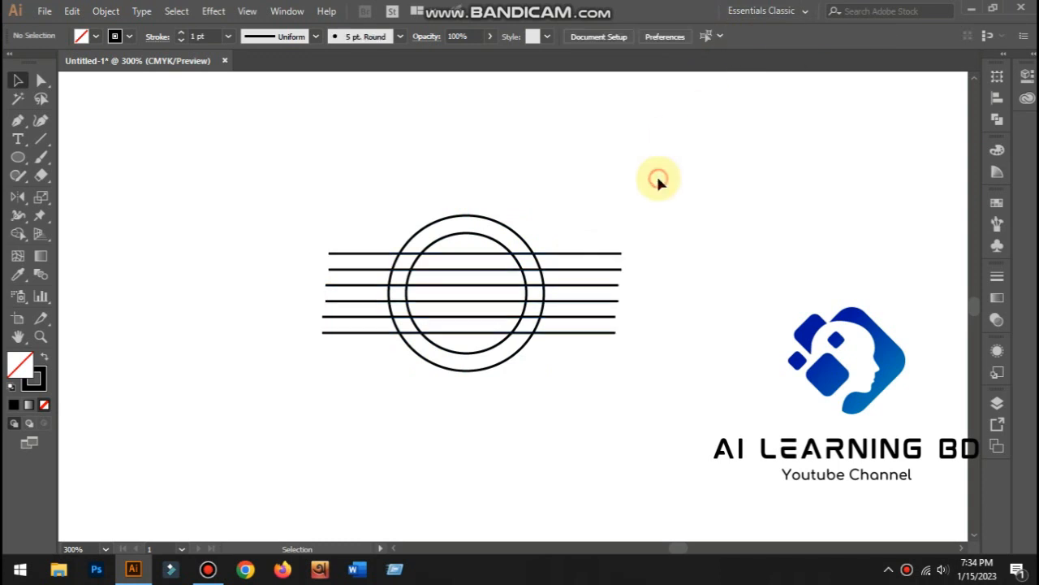
Make a copy of the line group rotated 45° about its centre.
{"action": "left_click_drag", "start_coordinate": [664, 235], "coordinate": [613, 337]}
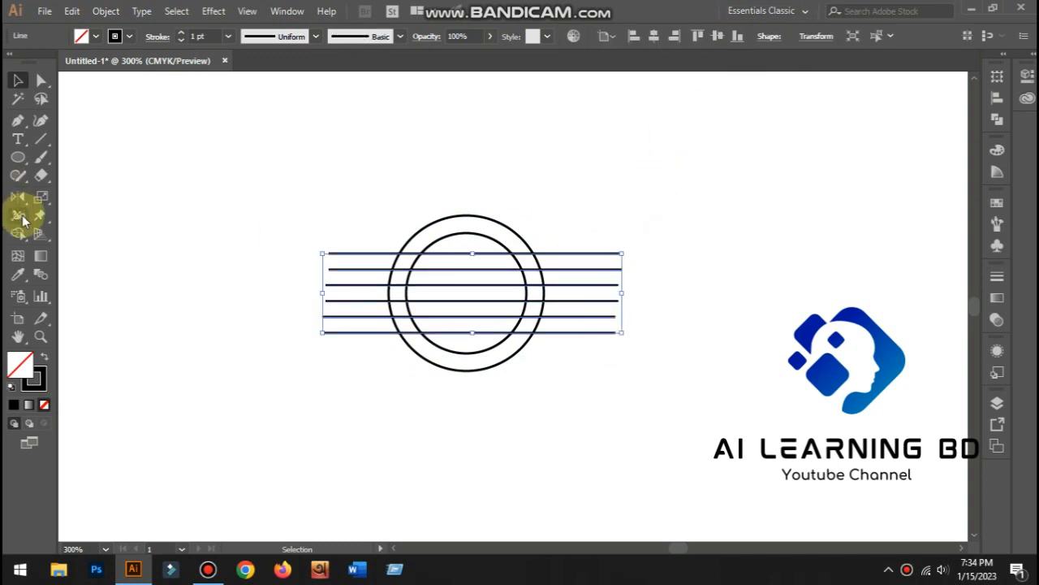
{"action": "left_click_drag", "start_coordinate": [18, 197], "coordinate": [70, 202]}
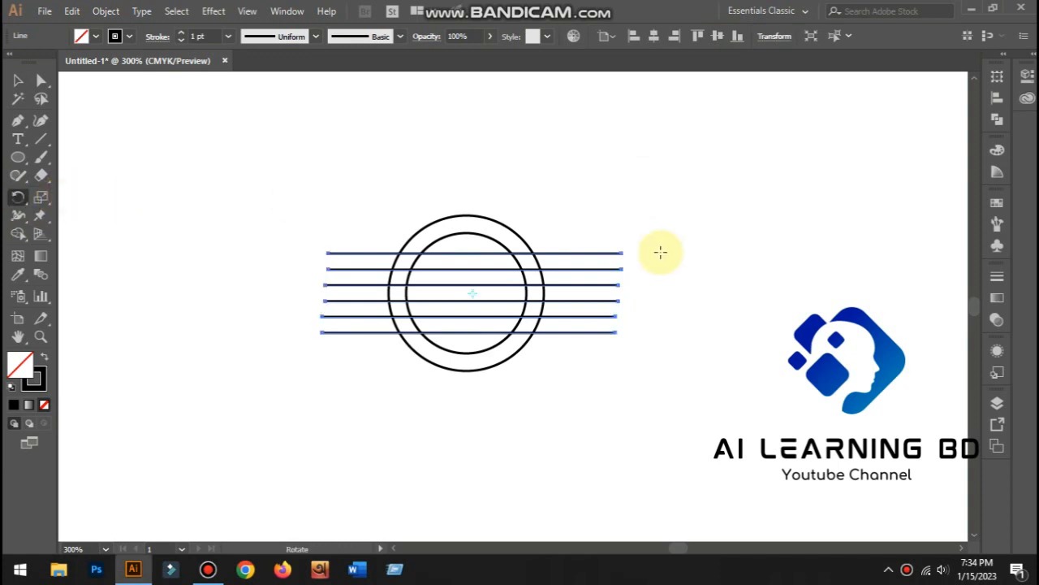
{"action": "left_click", "coordinate": [473, 293], "text": "alt"}
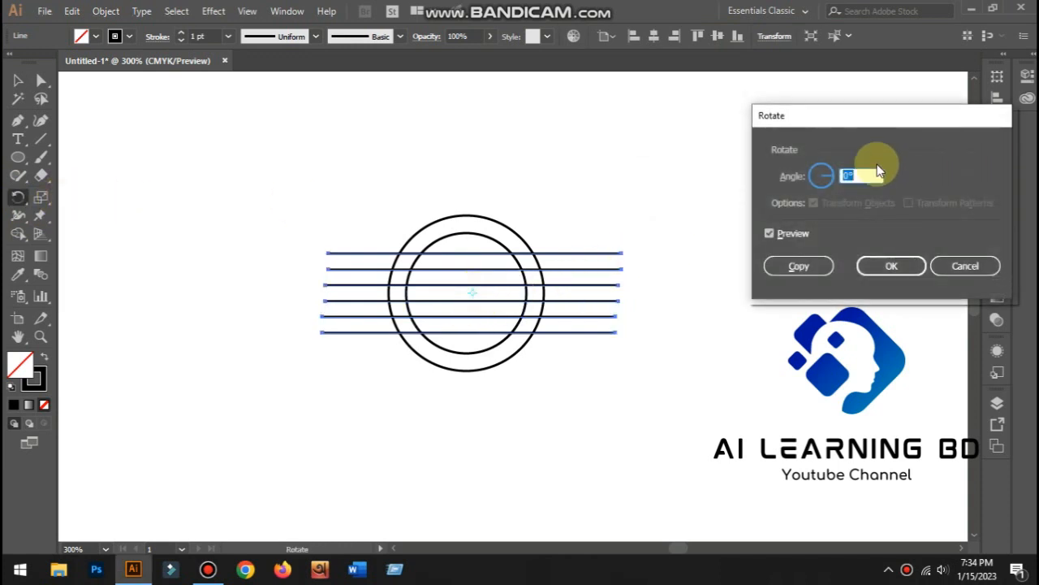
{"action": "type", "text": "458"}
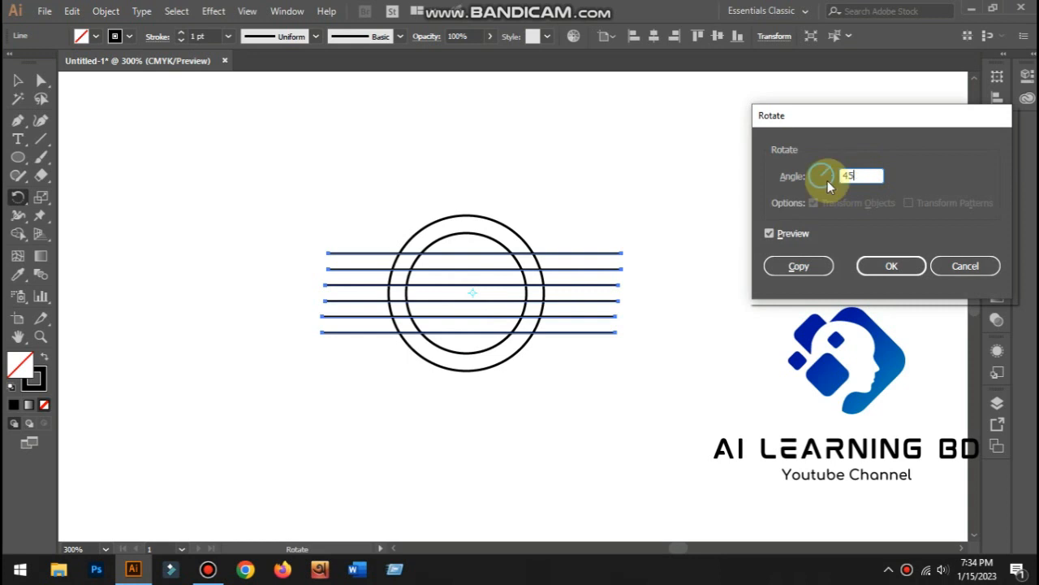
{"action": "left_click", "coordinate": [793, 232]}
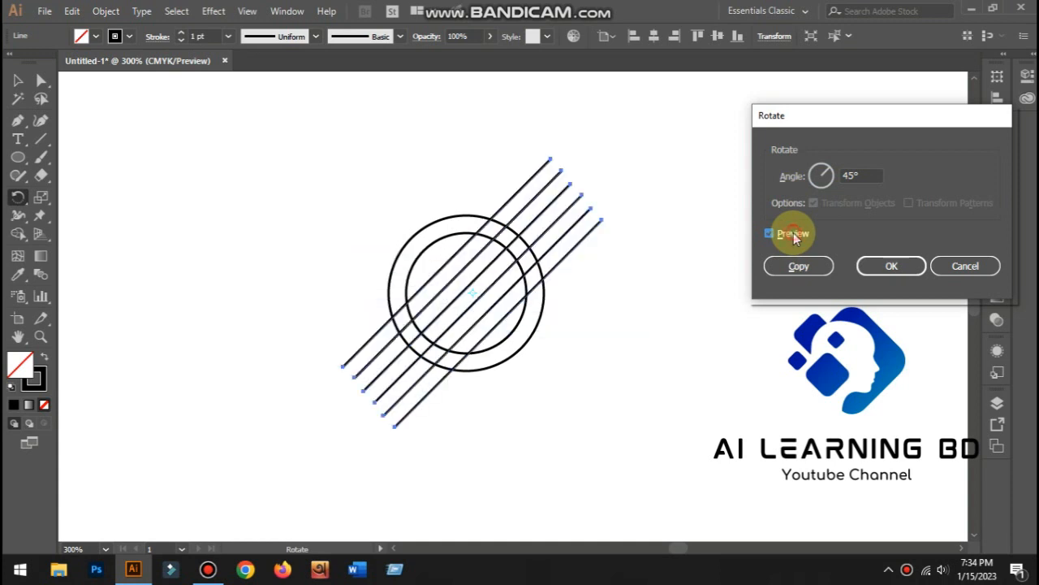
{"action": "left_click", "coordinate": [801, 267]}
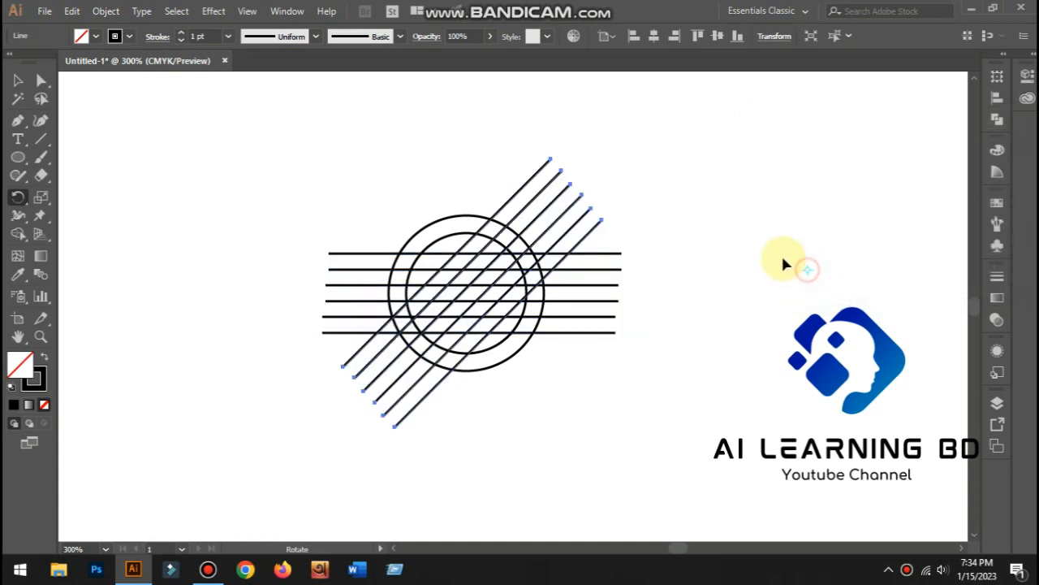
Select both circles and both sets of lines, and activate the Shape Builder tool on them.
{"action": "left_click", "coordinate": [17, 80]}
{"action": "left_click_drag", "start_coordinate": [326, 174], "coordinate": [633, 449]}
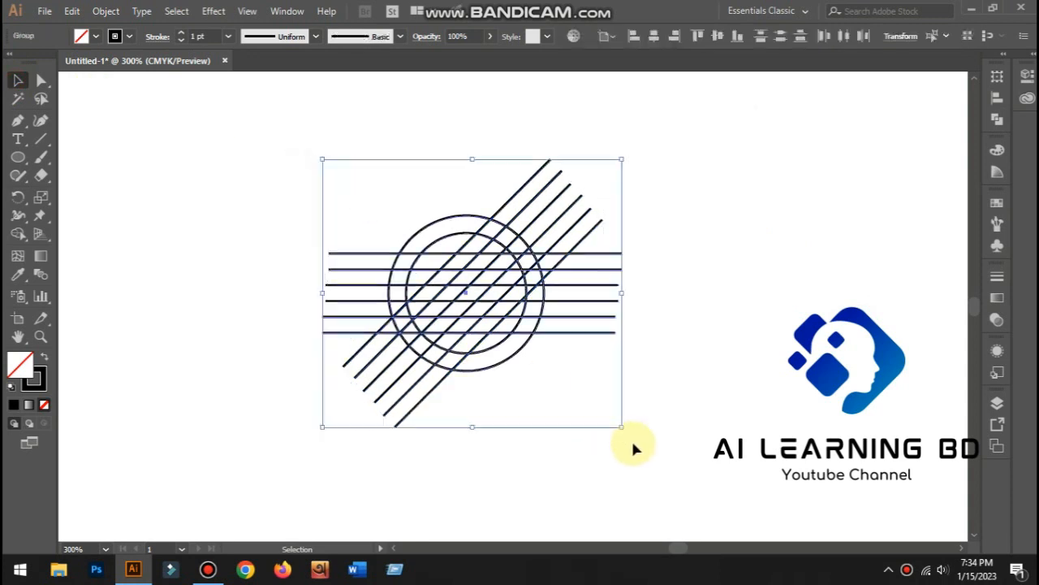
{"action": "left_click", "coordinate": [18, 234]}
Try giving the selected circles and lines a black fill.
{"action": "left_click", "coordinate": [91, 36]}
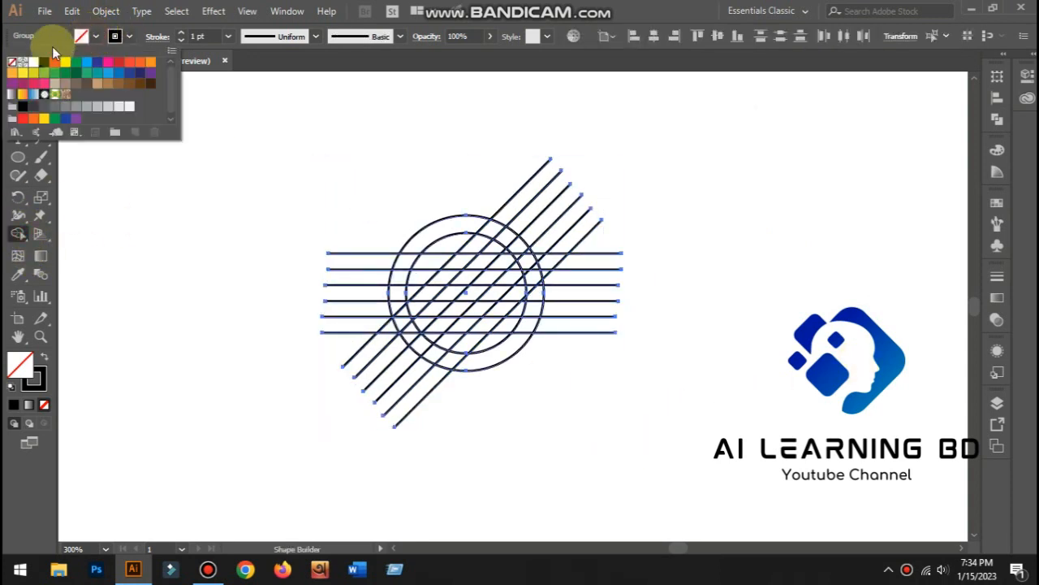
{"action": "left_click", "coordinate": [44, 62]}
{"action": "left_click", "coordinate": [91, 33]}
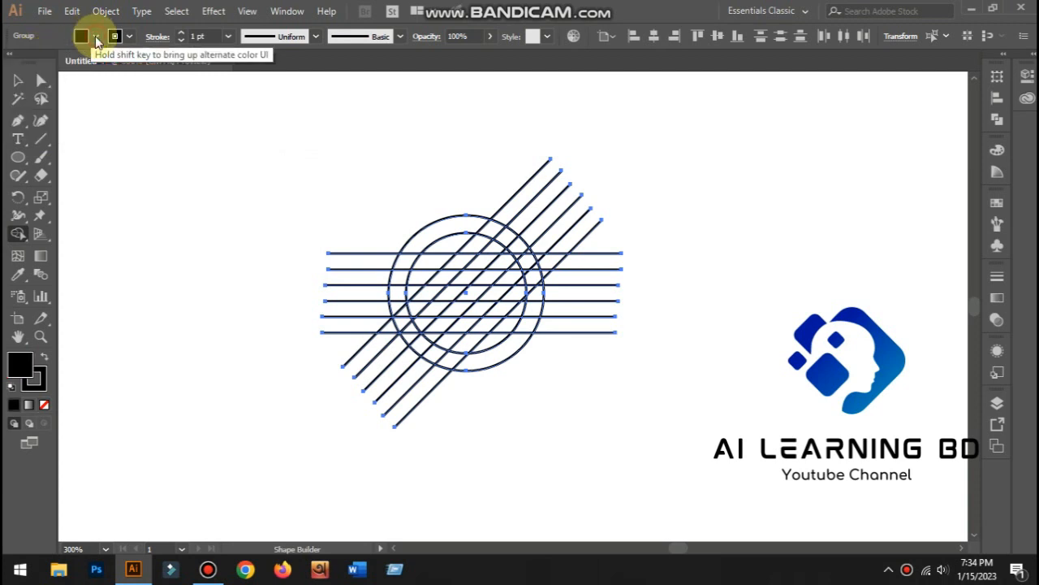
{"action": "left_click", "coordinate": [19, 237]}
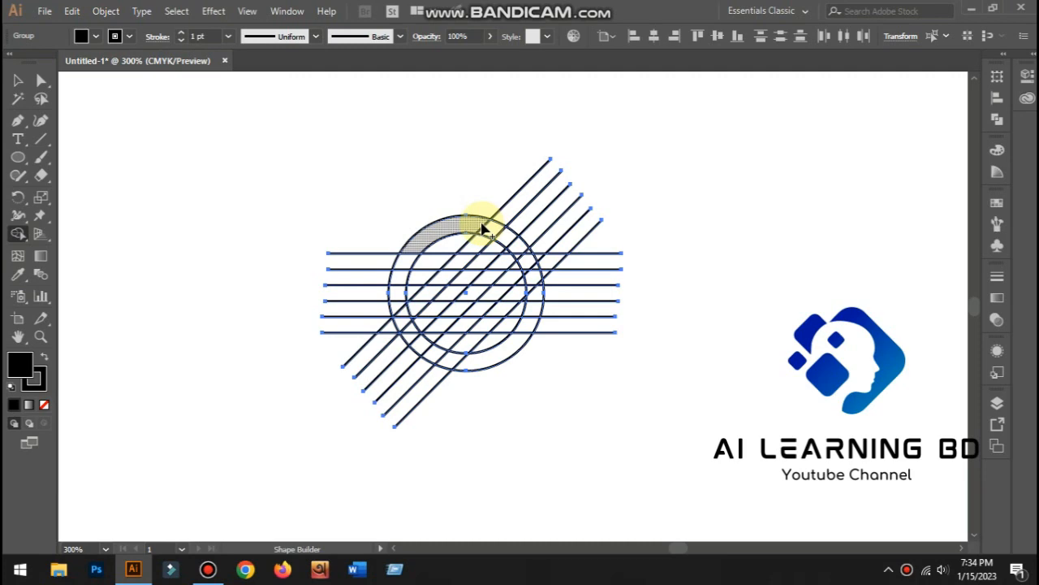
With Shape Builder, merge the ring's upper-left segments into one arc and its lower-right segments into another arc.
{"action": "key", "text": "z"}
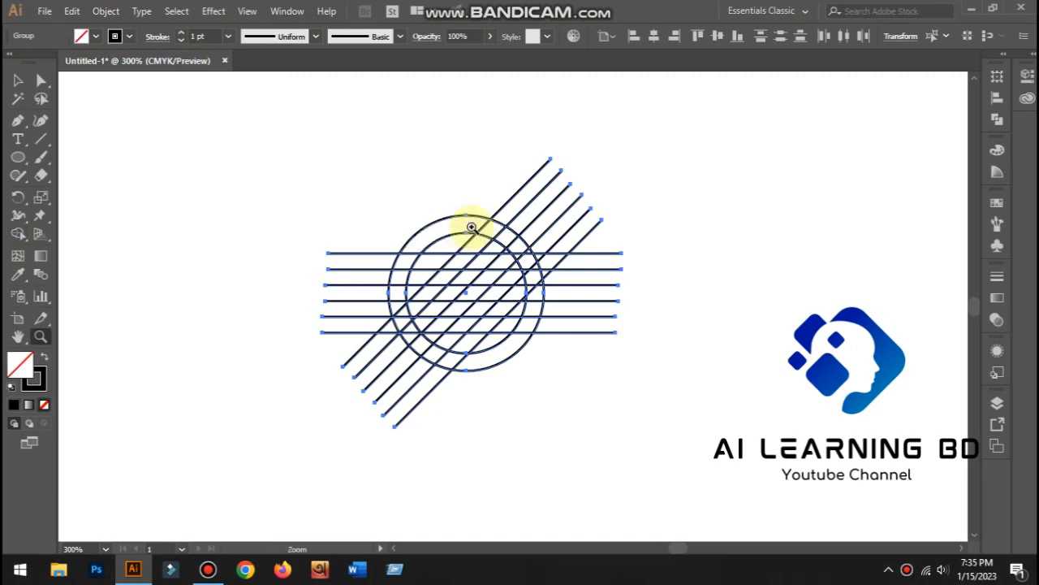
{"action": "left_click", "coordinate": [473, 227]}
{"action": "left_click_drag", "start_coordinate": [528, 378], "coordinate": [585, 252]}
{"action": "left_click", "coordinate": [551, 266]}
{"action": "left_click", "coordinate": [19, 234]}
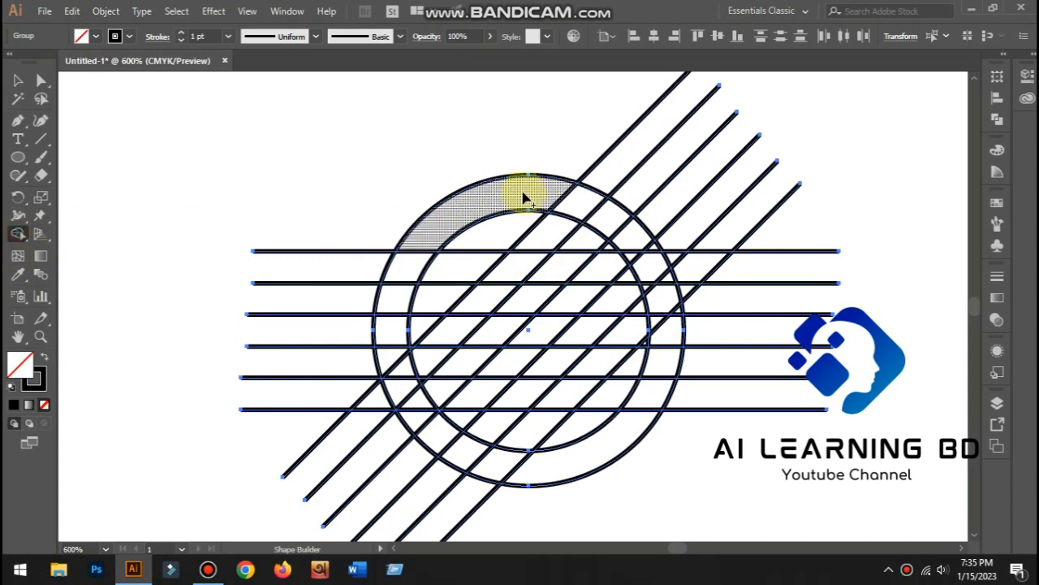
{"action": "mouse_move", "coordinate": [441, 222]}
{"action": "left_mouse_down"}
{"action": "mouse_move", "coordinate": [409, 260]}
{"action": "mouse_move", "coordinate": [399, 297]}
{"action": "mouse_move", "coordinate": [398, 363]}
{"action": "mouse_move", "coordinate": [406, 355]}
{"action": "left_mouse_up"}
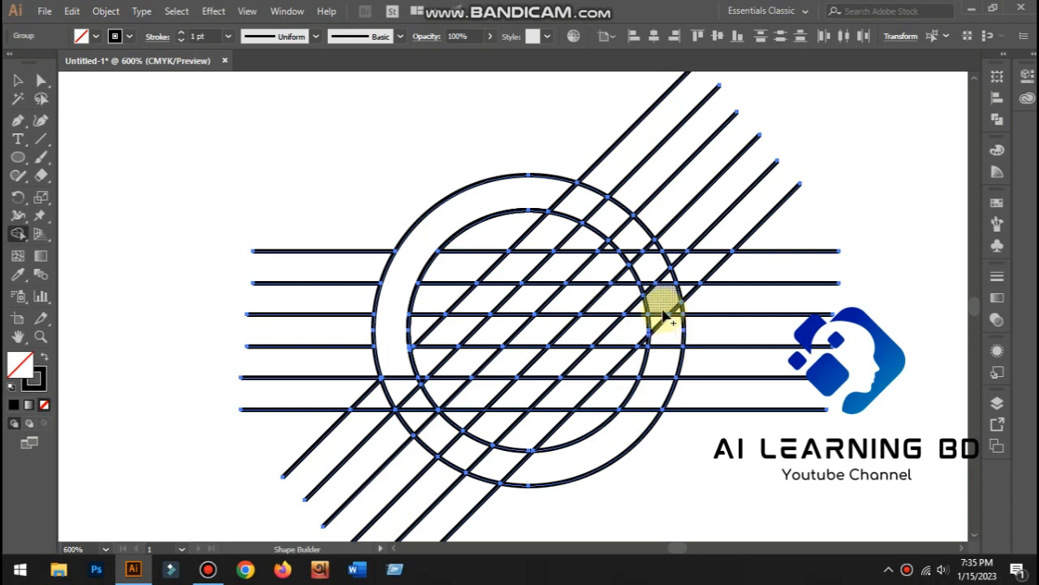
{"action": "mouse_move", "coordinate": [615, 448]}
{"action": "left_mouse_down"}
{"action": "mouse_move", "coordinate": [645, 428]}
{"action": "mouse_move", "coordinate": [667, 344]}
{"action": "mouse_move", "coordinate": [656, 314]}
{"action": "mouse_move", "coordinate": [677, 313]}
{"action": "mouse_move", "coordinate": [654, 326]}
{"action": "left_mouse_up"}
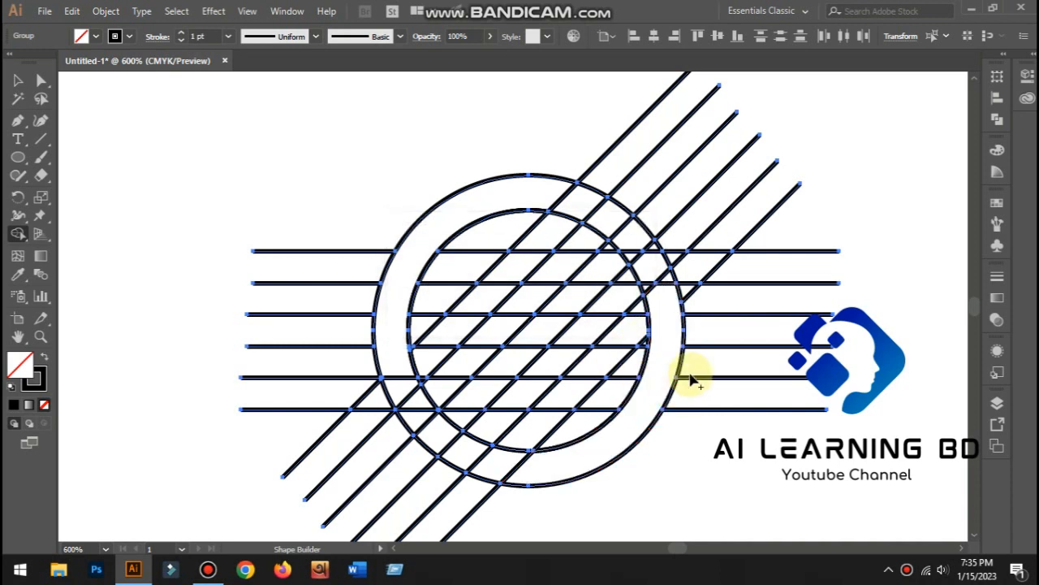
Merge a diagonal band into the lower-right arc and the parallel upper diagonal band into the upper-left arc with Shape Builder.
{"action": "mouse_move", "coordinate": [669, 289]}
{"action": "left_mouse_down"}
{"action": "mouse_move", "coordinate": [670, 279]}
{"action": "mouse_move", "coordinate": [583, 389]}
{"action": "mouse_move", "coordinate": [598, 371]}
{"action": "left_mouse_up"}
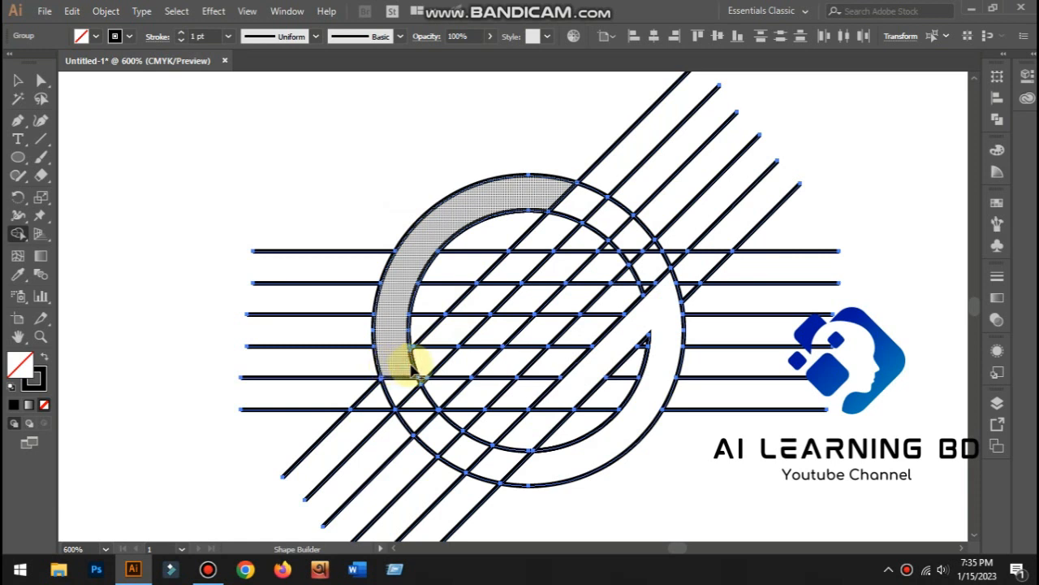
{"action": "mouse_move", "coordinate": [414, 369]}
{"action": "left_mouse_down"}
{"action": "mouse_move", "coordinate": [406, 360]}
{"action": "mouse_move", "coordinate": [409, 388]}
{"action": "left_mouse_up"}
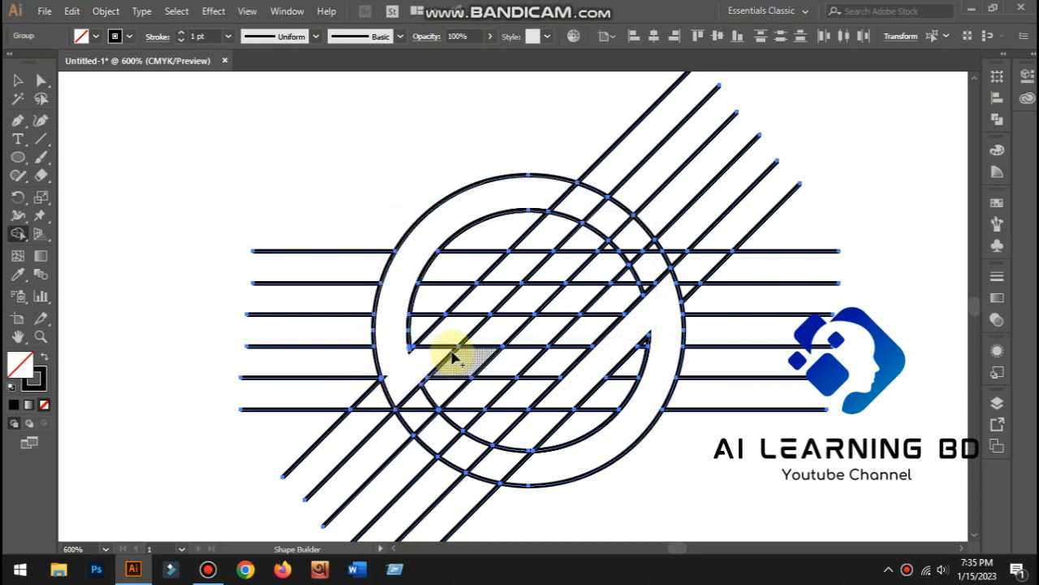
{"action": "mouse_move", "coordinate": [436, 349]}
{"action": "left_mouse_down"}
{"action": "mouse_move", "coordinate": [507, 282]}
{"action": "mouse_move", "coordinate": [459, 362]}
{"action": "left_mouse_up"}
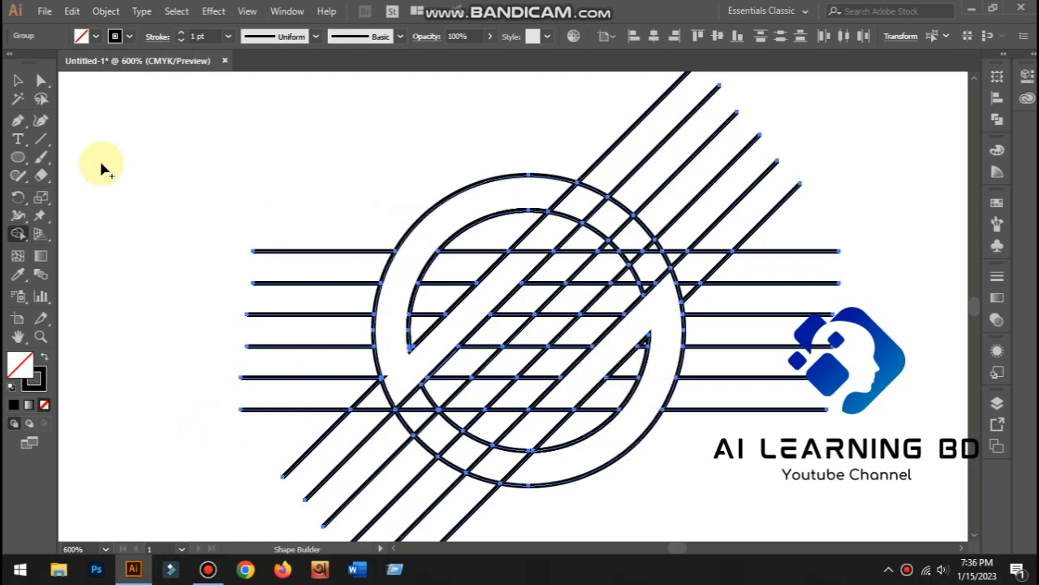
{"action": "left_click", "coordinate": [18, 82]}
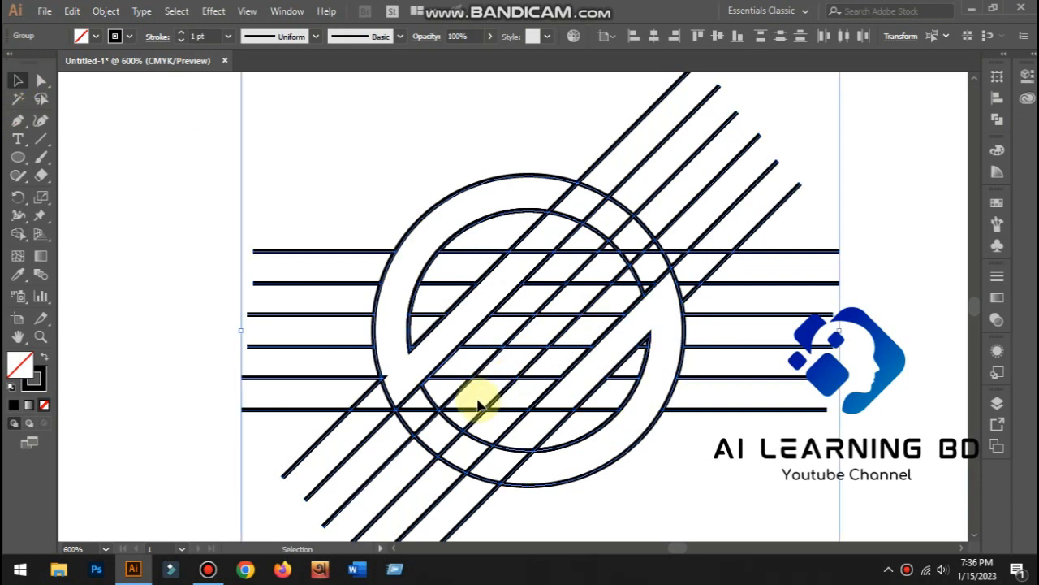
Merge the small leftover notch on the outer ring's lower-left edge into the upper-left shape with Shape Builder.
{"action": "key", "text": "z"}
{"action": "left_click", "coordinate": [399, 356]}
{"action": "left_click", "coordinate": [399, 356]}
{"action": "key", "text": "space"}
{"action": "left_click_drag", "start_coordinate": [563, 387], "coordinate": [429, 364]}
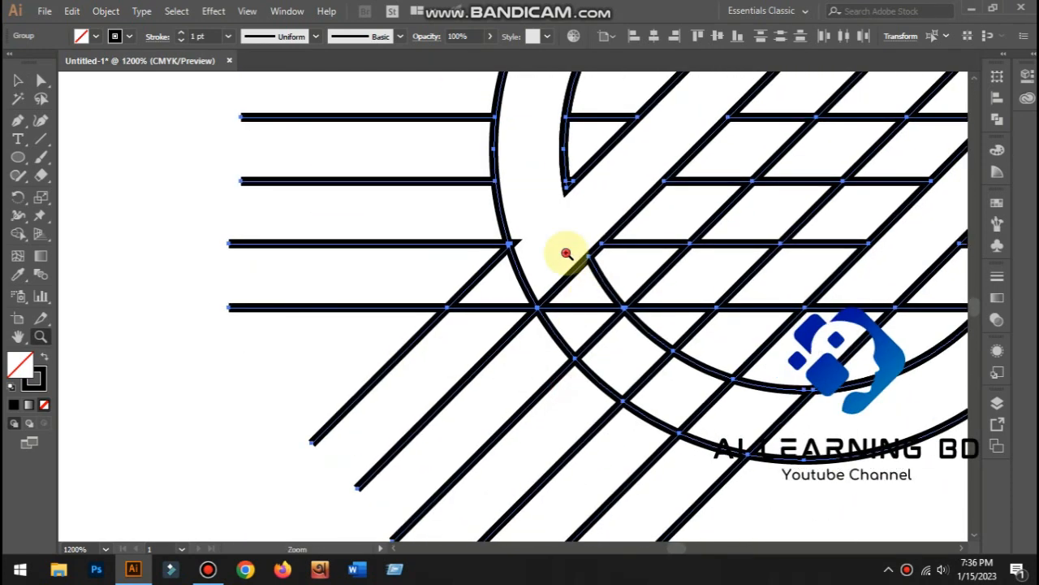
{"action": "left_click", "coordinate": [567, 254]}
{"action": "left_click", "coordinate": [506, 276]}
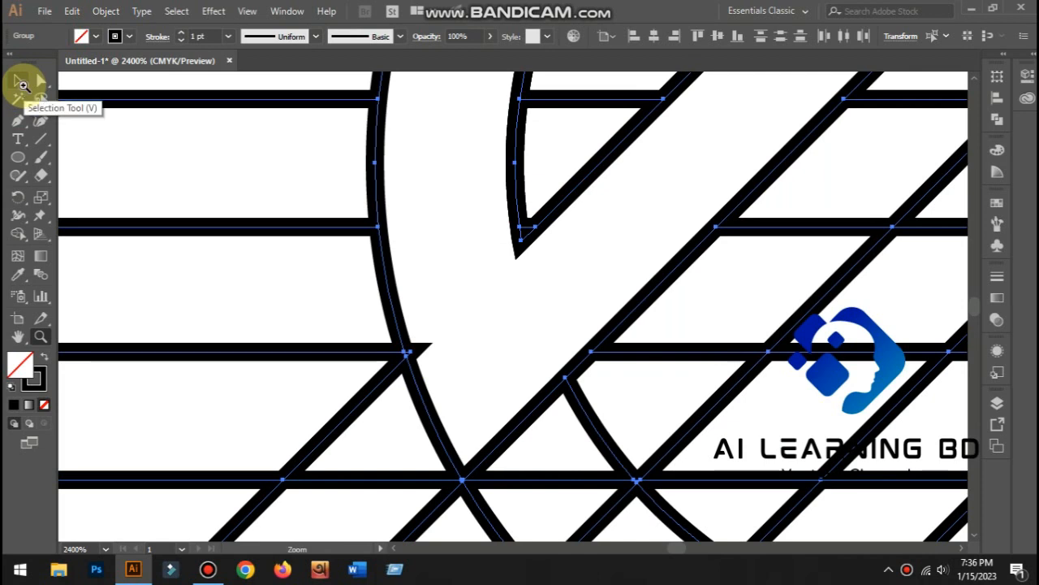
{"action": "left_click", "coordinate": [17, 233]}
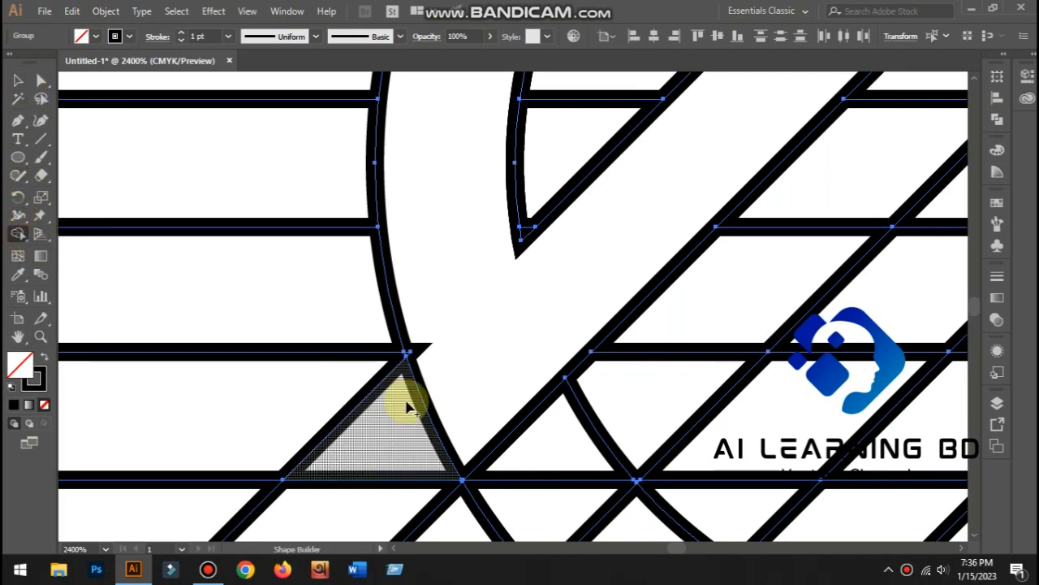
{"action": "mouse_move", "coordinate": [418, 319]}
{"action": "left_mouse_down"}
{"action": "mouse_move", "coordinate": [410, 354]}
{"action": "mouse_move", "coordinate": [474, 331]}
{"action": "left_mouse_up"}
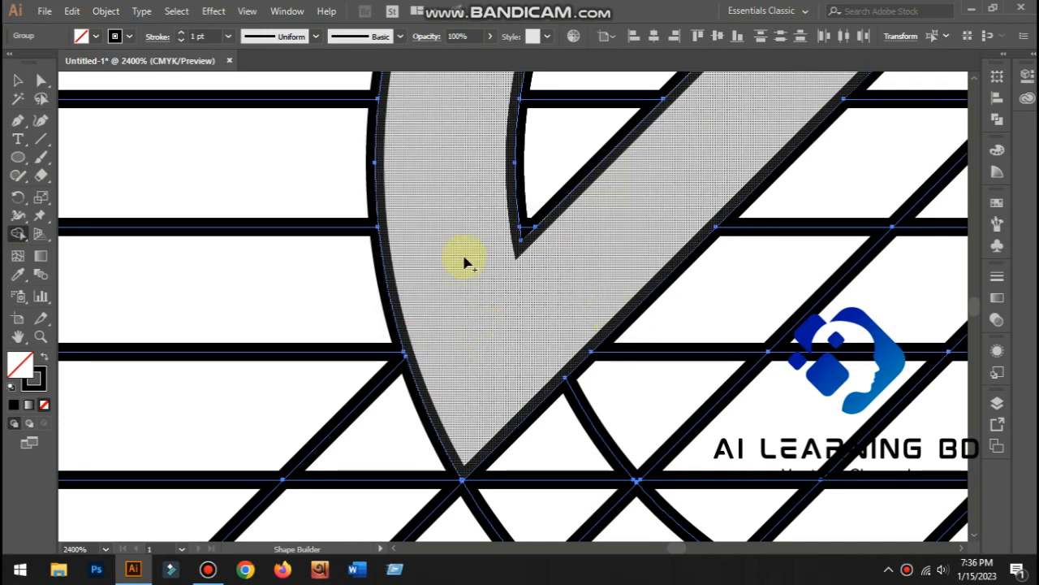
Set the fill to black and apply it to the merged upper-left and lower-right shapes with Shape Builder.
{"action": "left_click", "coordinate": [98, 36]}
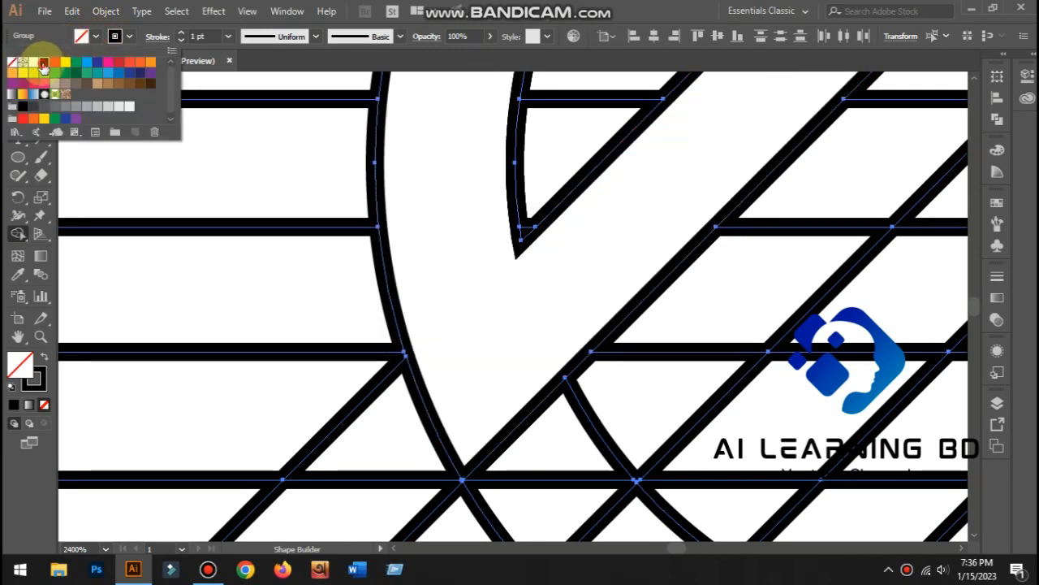
{"action": "left_click", "coordinate": [43, 65]}
{"action": "left_click", "coordinate": [445, 233]}
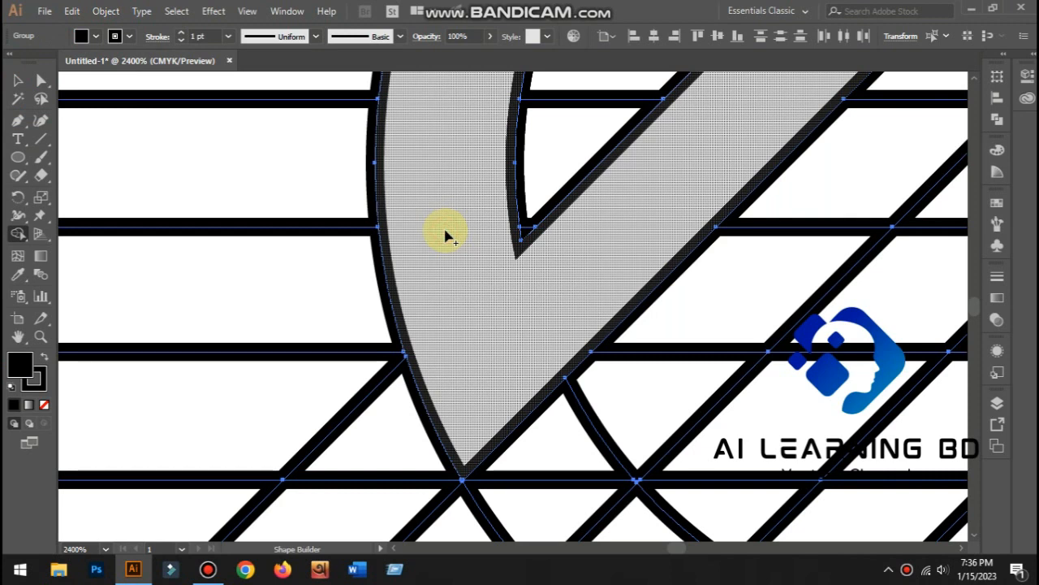
{"action": "left_click", "coordinate": [524, 277]}
{"action": "mouse_move", "coordinate": [491, 418]}
{"action": "left_mouse_down"}
{"action": "mouse_move", "coordinate": [516, 359]}
{"action": "mouse_move", "coordinate": [552, 223]}
{"action": "mouse_move", "coordinate": [530, 237]}
{"action": "left_mouse_up"}
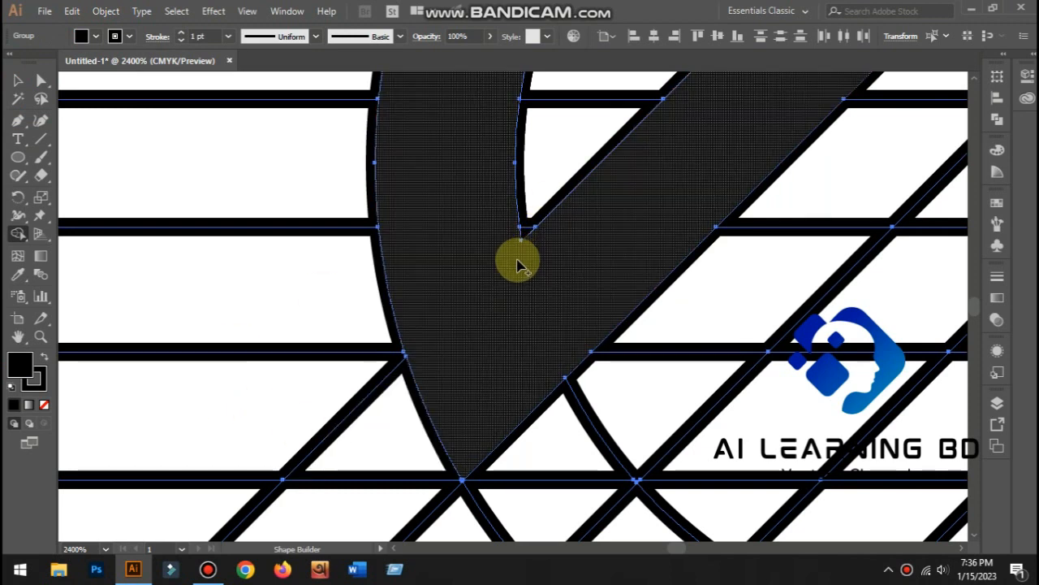
{"action": "left_click_drag", "start_coordinate": [574, 304], "coordinate": [4, 222]}
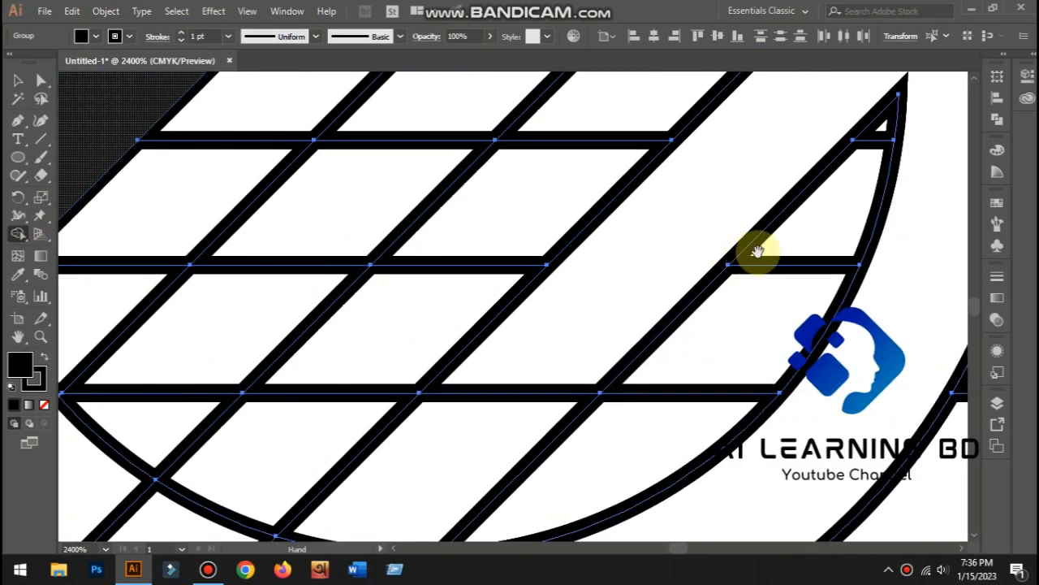
{"action": "left_click_drag", "start_coordinate": [794, 251], "coordinate": [480, 431]}
{"action": "left_click", "coordinate": [646, 227]}
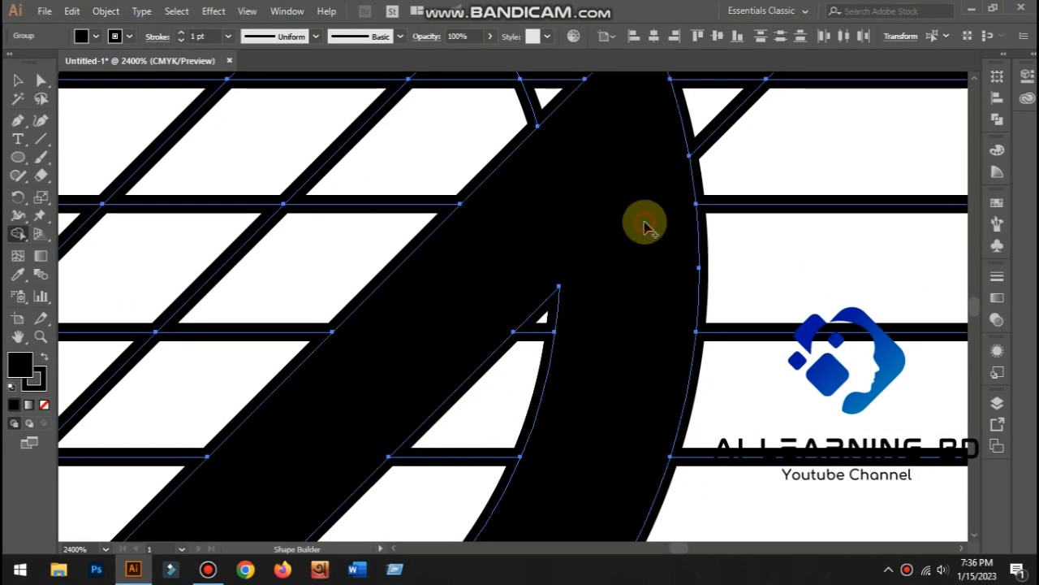
Ungroup the circle and line artwork and deselect everything.
{"action": "left_click", "coordinate": [512, 233], "text": "ctrl+alt"}
{"action": "left_click", "coordinate": [515, 233], "text": "alt"}
{"action": "left_click_drag", "start_coordinate": [446, 335], "coordinate": [590, 198]}
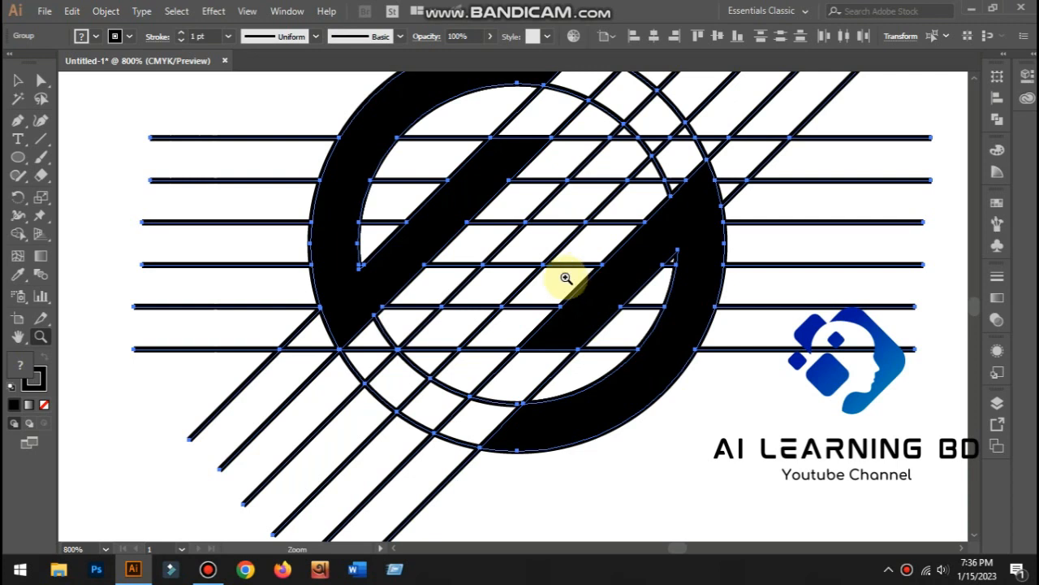
{"action": "scroll", "coordinate": [566, 278], "scroll_direction": "up", "scroll_amount": 1}
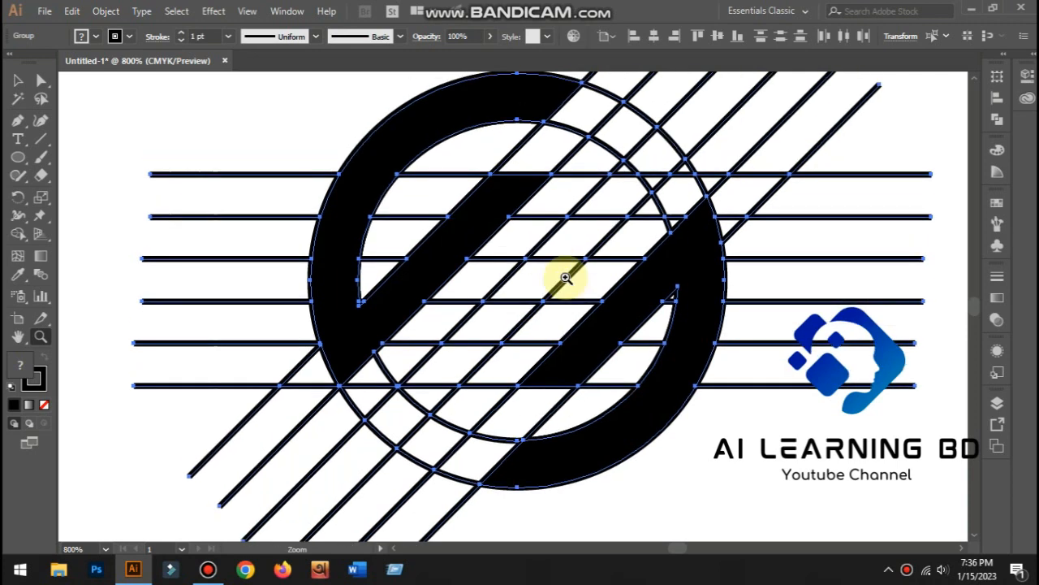
{"action": "left_click", "coordinate": [17, 80]}
{"action": "left_click", "coordinate": [186, 101]}
{"action": "right_click", "coordinate": [367, 159]}
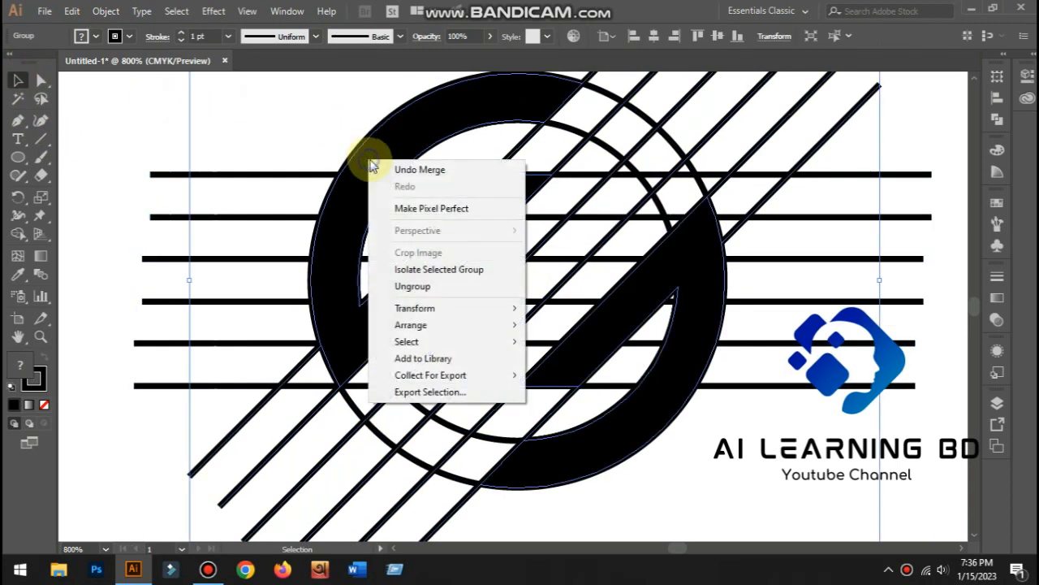
{"action": "left_click", "coordinate": [414, 287]}
{"action": "left_click", "coordinate": [916, 476]}
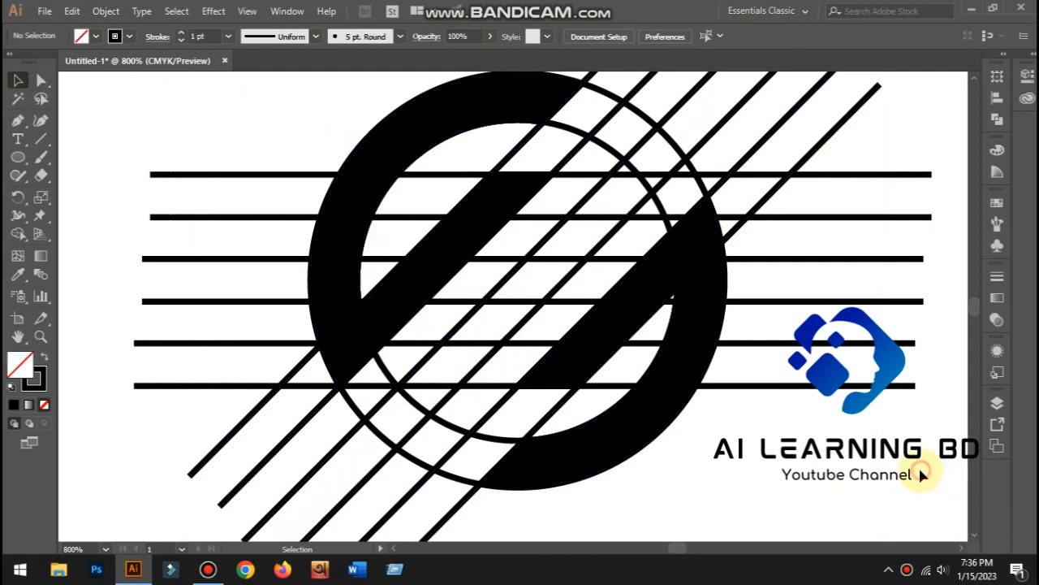
{"action": "left_click", "coordinate": [670, 386]}
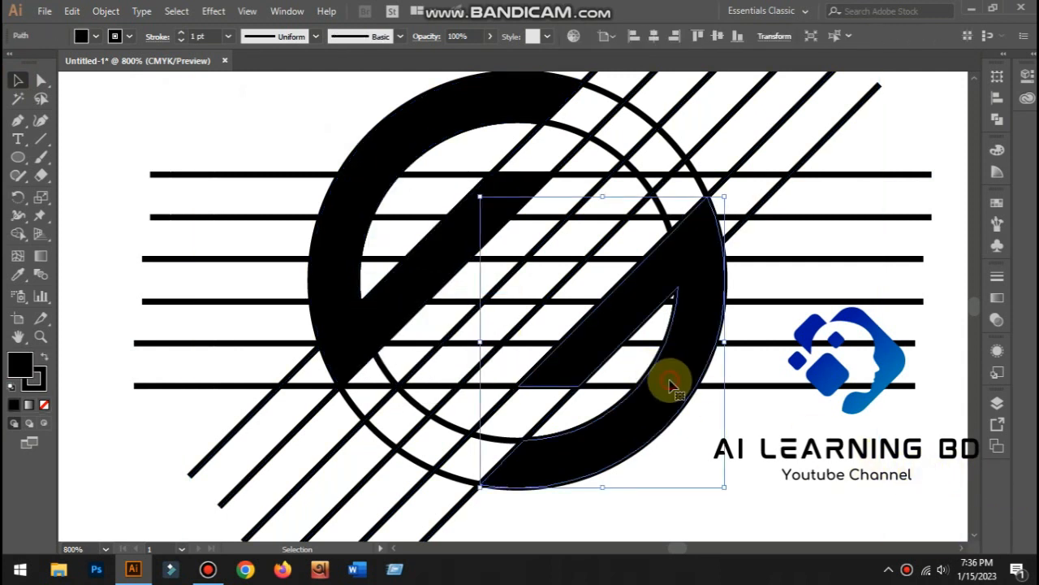
{"action": "left_click", "coordinate": [327, 244], "text": "shift"}
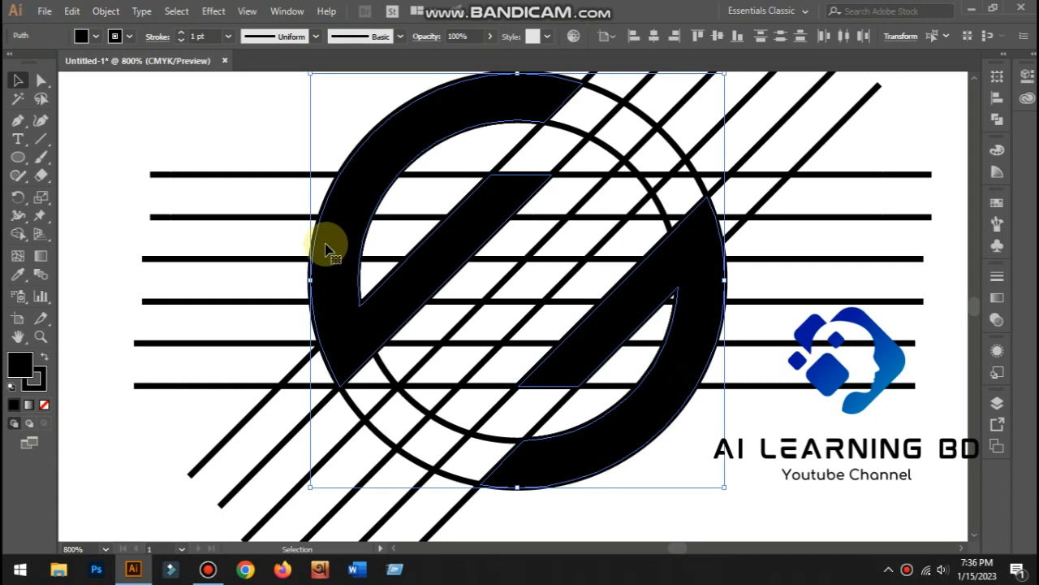
{"action": "left_click", "coordinate": [741, 488]}
{"action": "left_click_drag", "start_coordinate": [261, 108], "coordinate": [705, 547]}
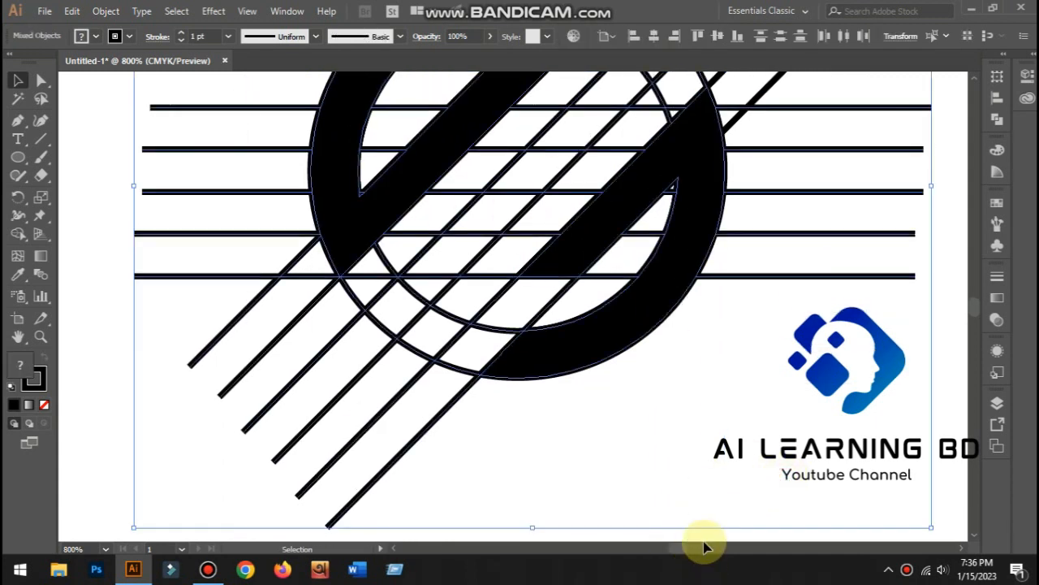
{"action": "left_click", "coordinate": [18, 233]}
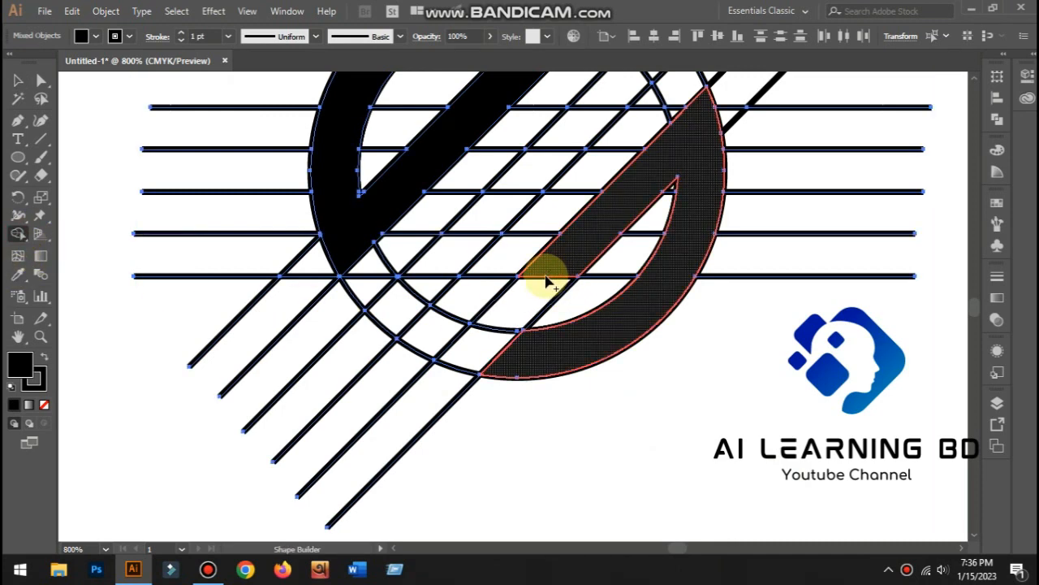
{"action": "left_click_drag", "start_coordinate": [546, 280], "coordinate": [546, 280]}
{"action": "scroll", "coordinate": [545, 280], "scroll_direction": "up", "scroll_amount": 3}
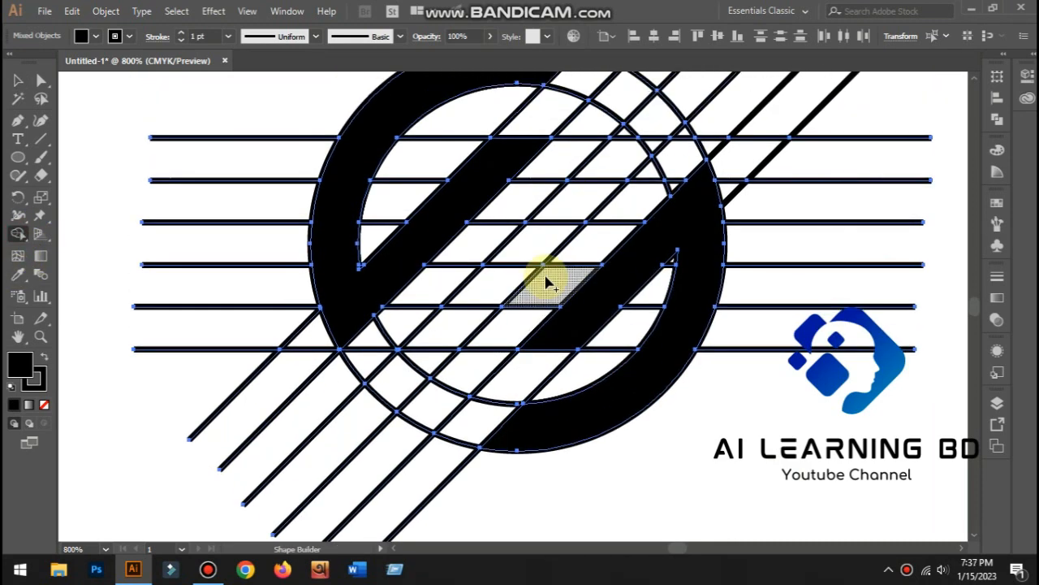
{"action": "scroll", "coordinate": [546, 280], "scroll_direction": "up", "scroll_amount": 2}
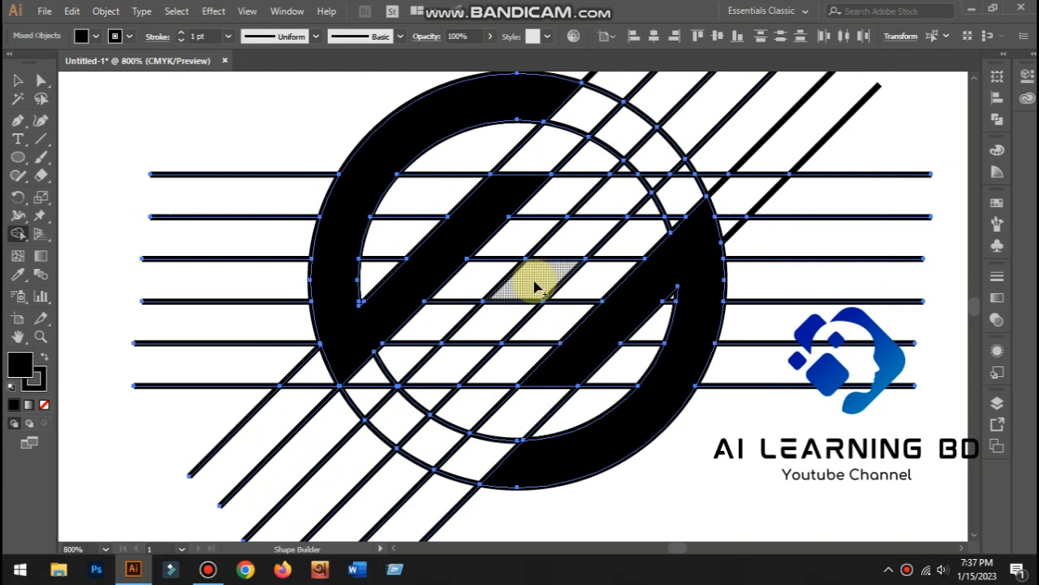
{"action": "scroll", "coordinate": [534, 286], "scroll_direction": "up", "scroll_amount": 1}
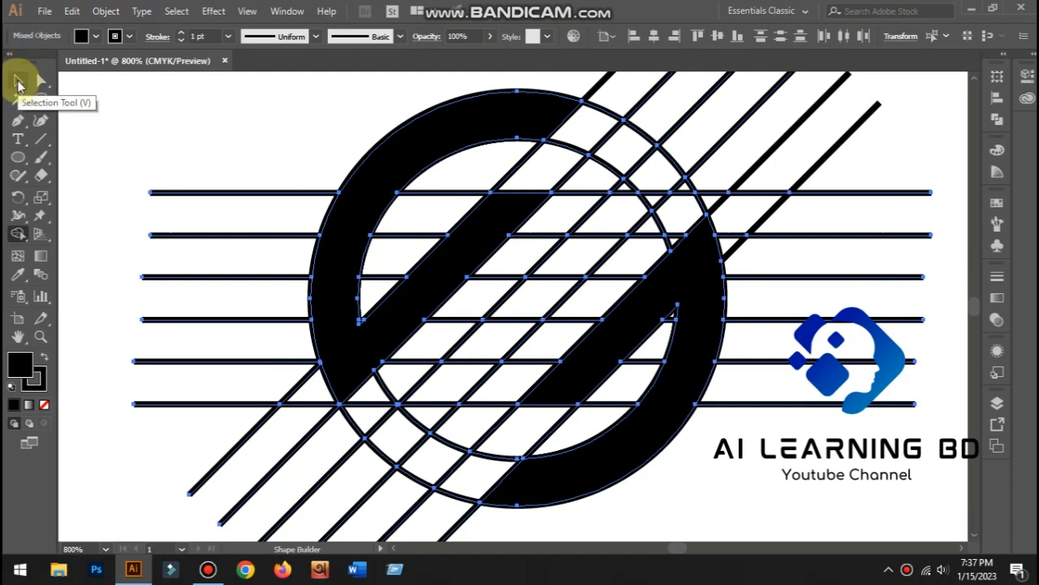
{"action": "left_click", "coordinate": [18, 85]}
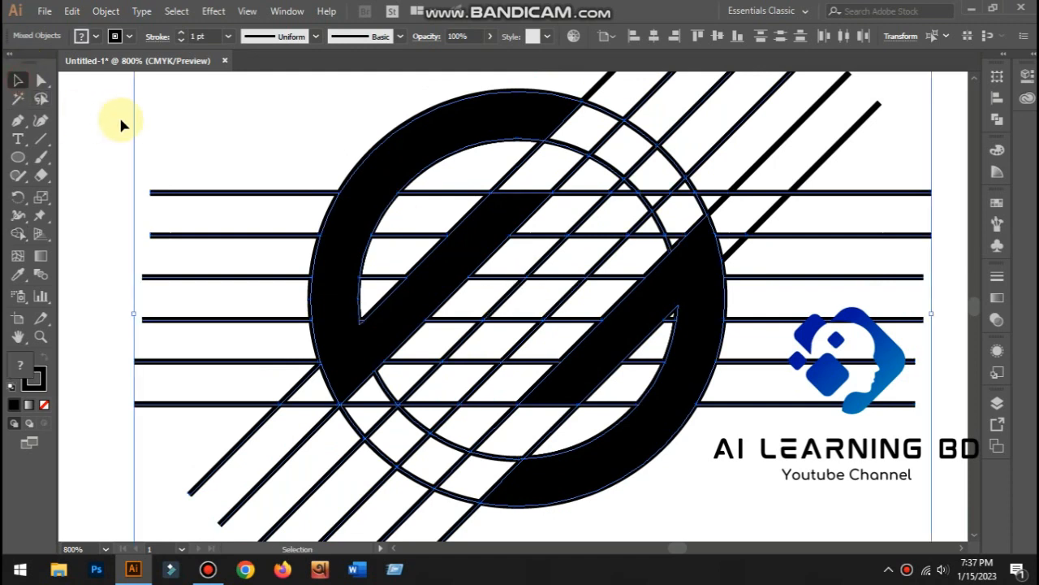
{"action": "left_click", "coordinate": [181, 122]}
Remove the stroke from both black logo shapes.
{"action": "left_click", "coordinate": [378, 169]}
{"action": "left_click", "coordinate": [676, 332], "text": "shift"}
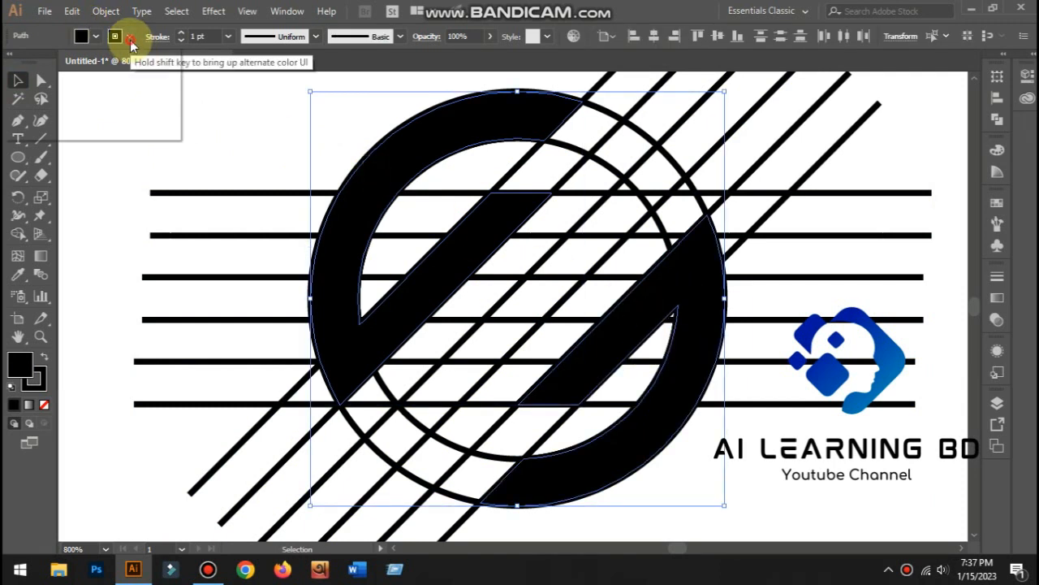
{"action": "left_click", "coordinate": [129, 36]}
{"action": "left_click", "coordinate": [12, 64]}
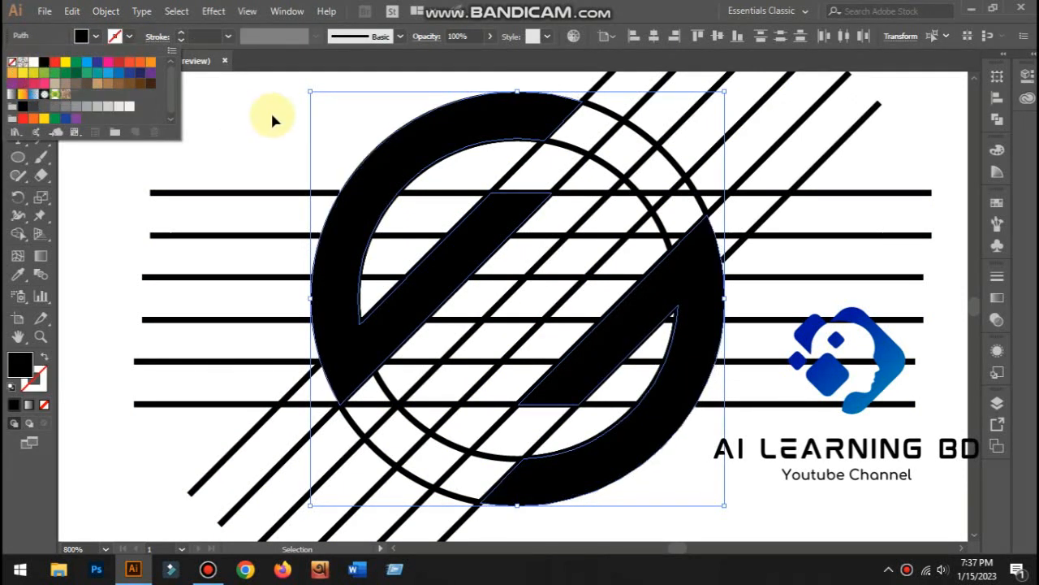
{"action": "left_click", "coordinate": [271, 112]}
Cut both black logo shapes out of the line artwork.
{"action": "left_click", "coordinate": [373, 108]}
{"action": "left_click", "coordinate": [388, 162]}
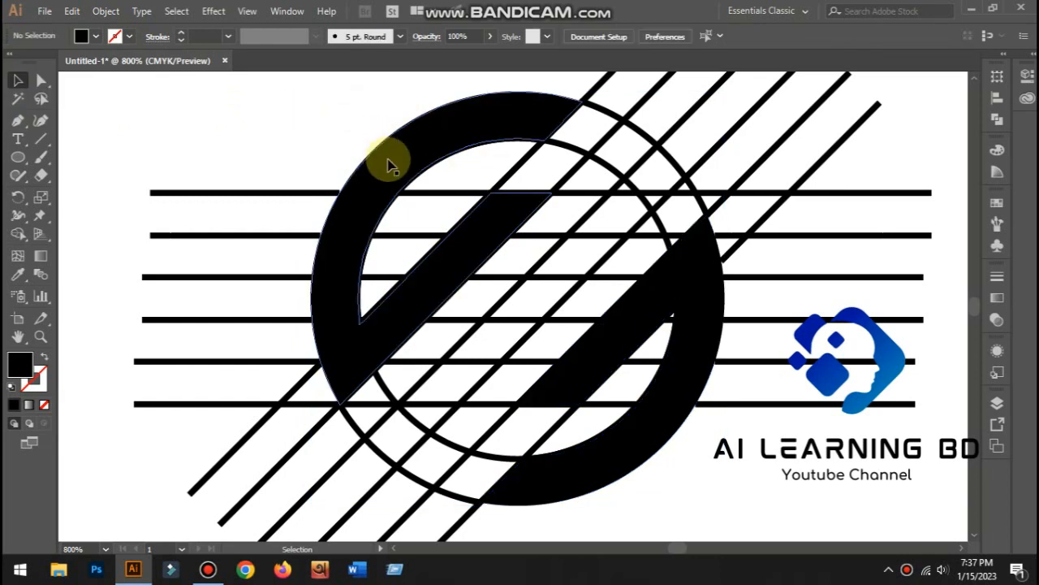
{"action": "left_click", "coordinate": [696, 307], "text": "shift"}
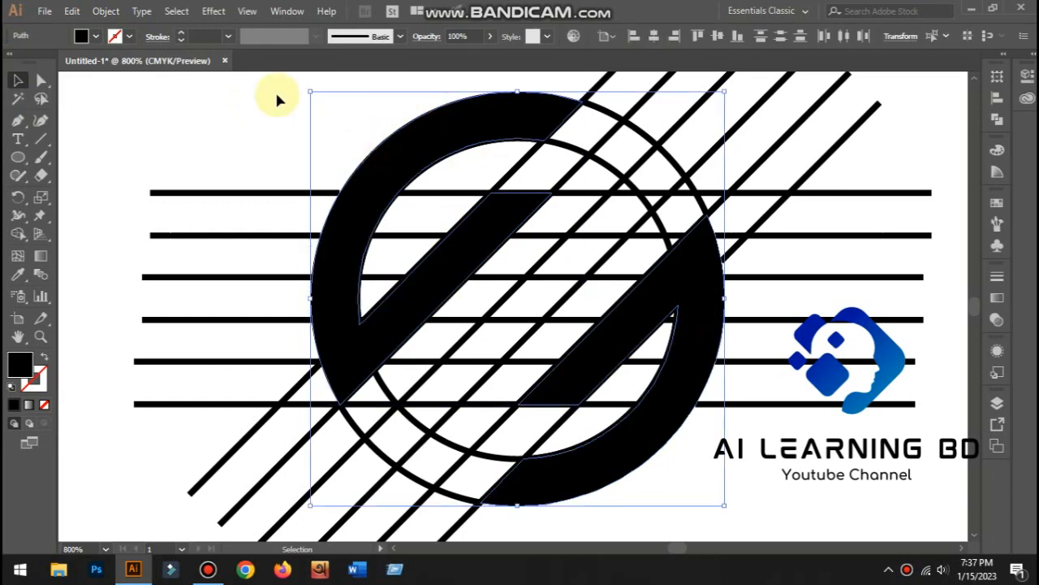
{"action": "left_click", "coordinate": [72, 11]}
{"action": "left_click", "coordinate": [94, 68]}
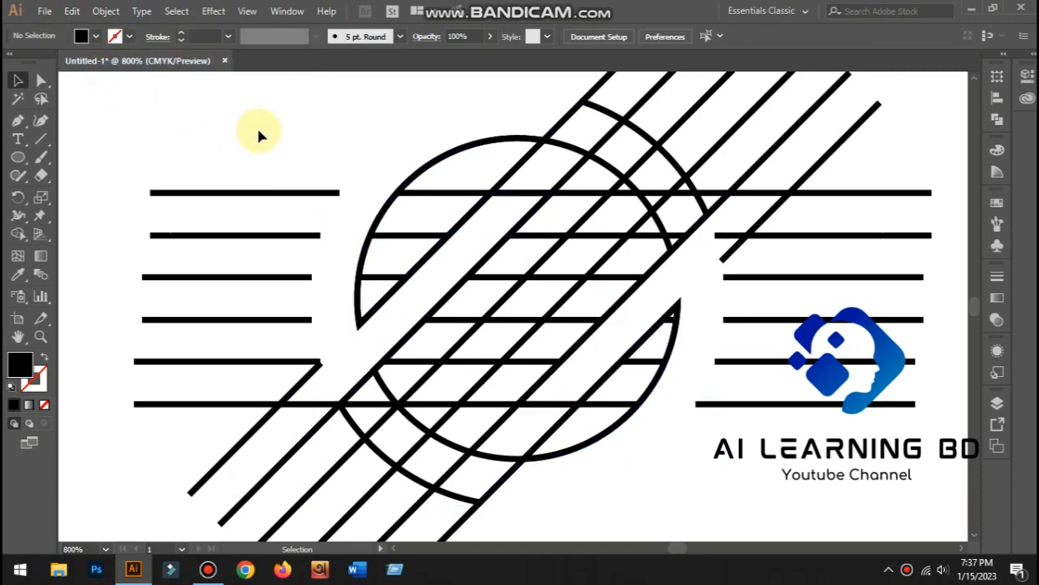
Delete all the remaining construction lines and circle segments.
{"action": "key", "text": "z"}
{"action": "left_click", "coordinate": [336, 160], "text": "alt"}
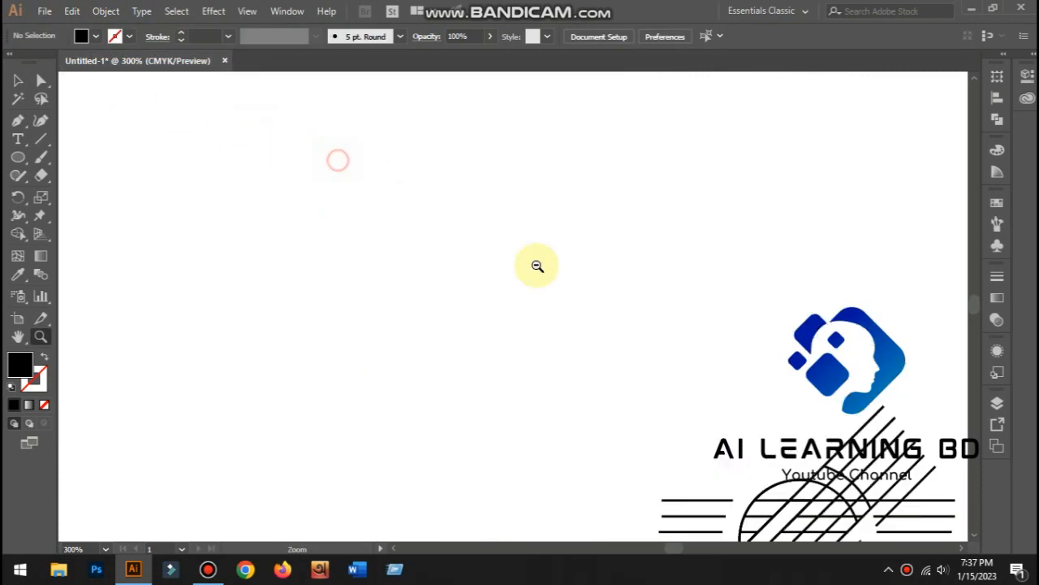
{"action": "left_click_drag", "start_coordinate": [522, 297], "coordinate": [592, 220]}
{"action": "left_click", "coordinate": [18, 80]}
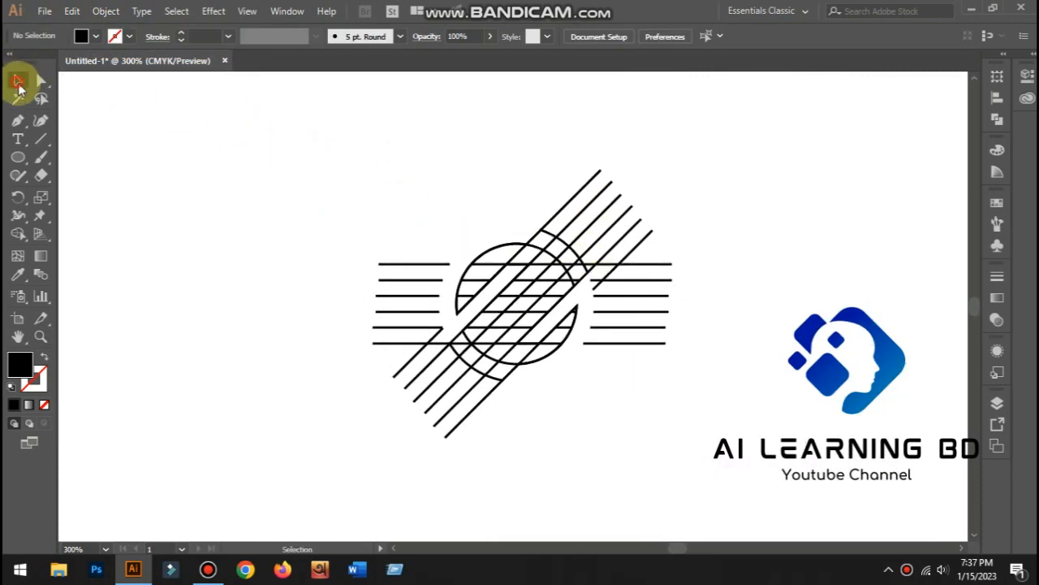
{"action": "left_click_drag", "start_coordinate": [370, 156], "coordinate": [714, 433]}
{"action": "key", "text": "Delete"}
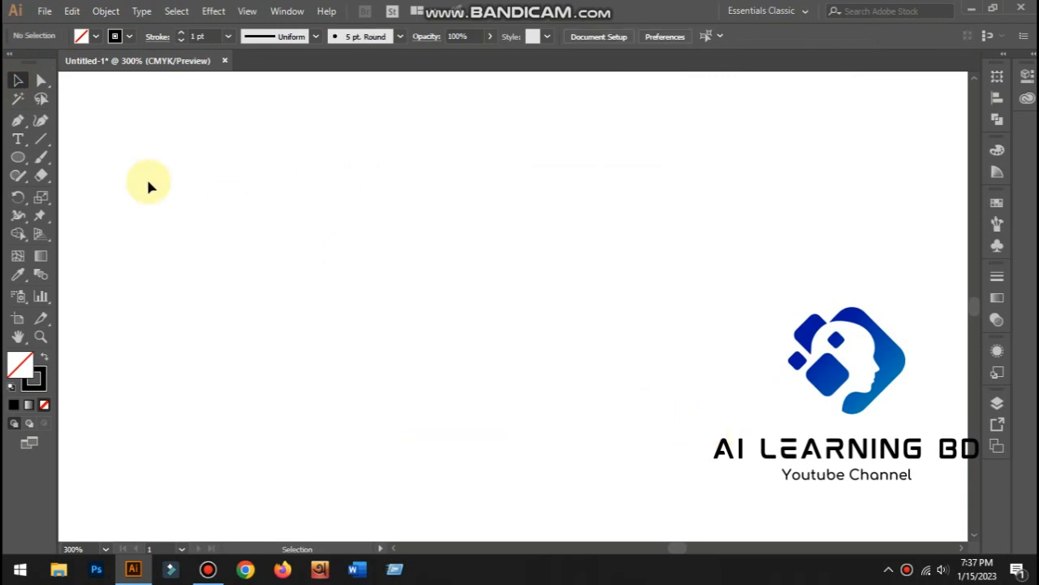
Paste the two cut black shapes back onto the empty canvas.
{"action": "left_click", "coordinate": [71, 10]}
{"action": "left_click", "coordinate": [112, 101]}
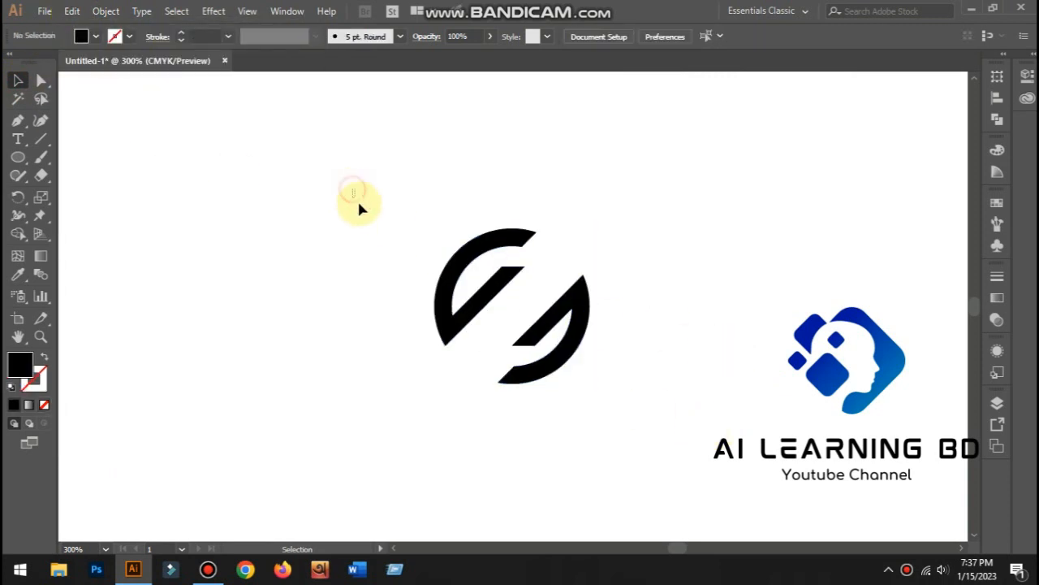
{"action": "left_click_drag", "start_coordinate": [352, 190], "coordinate": [690, 409]}
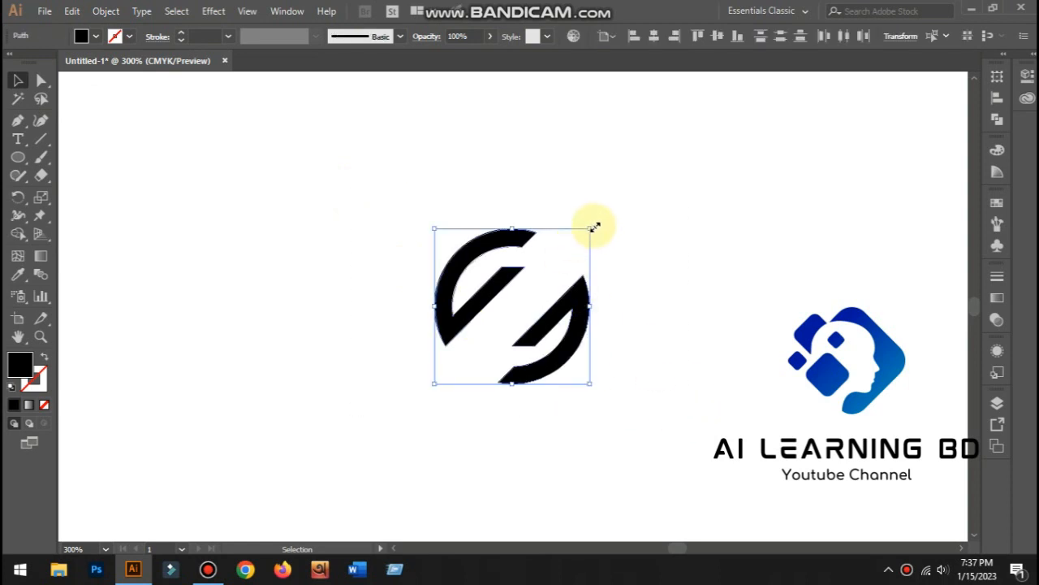
{"action": "left_click", "coordinate": [666, 320]}
Nudge the lower-right logo shape left and slightly up to narrow the gap to the upper-left shape.
{"action": "left_click", "coordinate": [564, 325]}
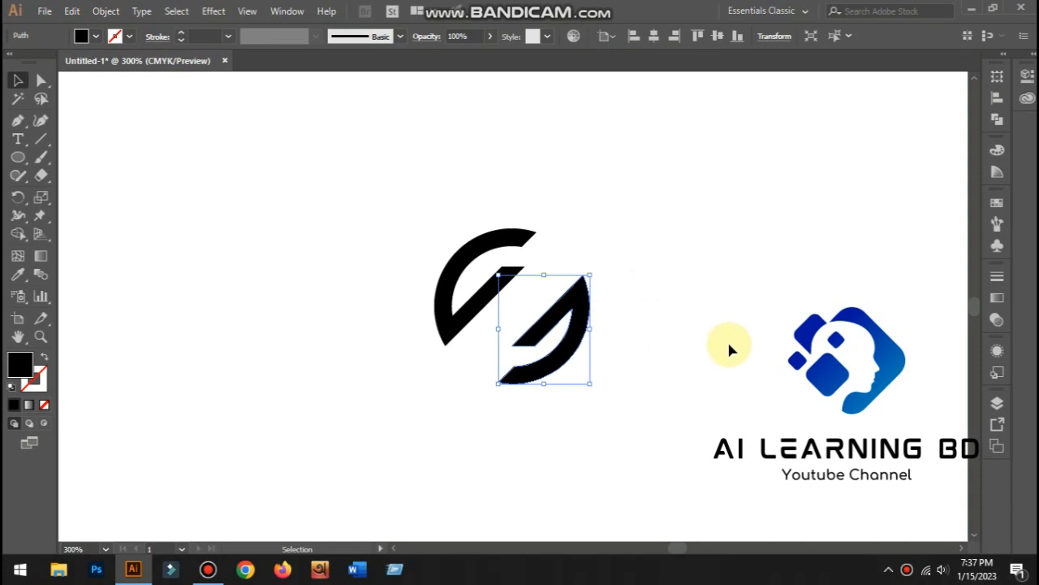
{"action": "key", "text": "Left"}
{"action": "key", "text": "Left"}
{"action": "key", "text": "Left"}
{"action": "key", "text": "Left"}
{"action": "key", "text": "Left"}
{"action": "key", "text": "Left"}
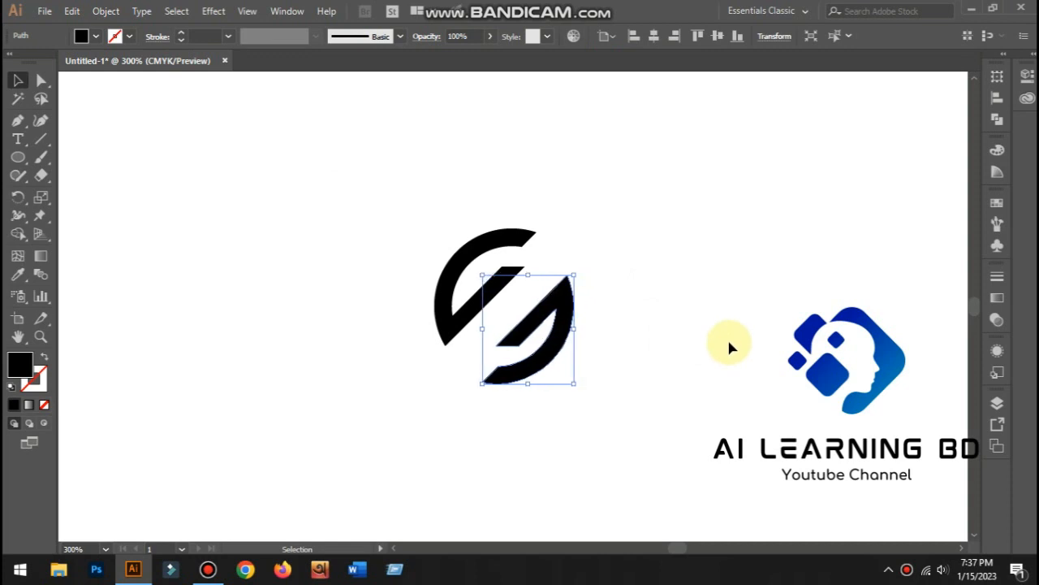
{"action": "key", "text": "Left"}
{"action": "key", "text": "Up"}
{"action": "key", "text": "Up"}
{"action": "key", "text": "Up"}
{"action": "key", "text": "Up"}
{"action": "key", "text": "Right"}
{"action": "key", "text": "Right"}
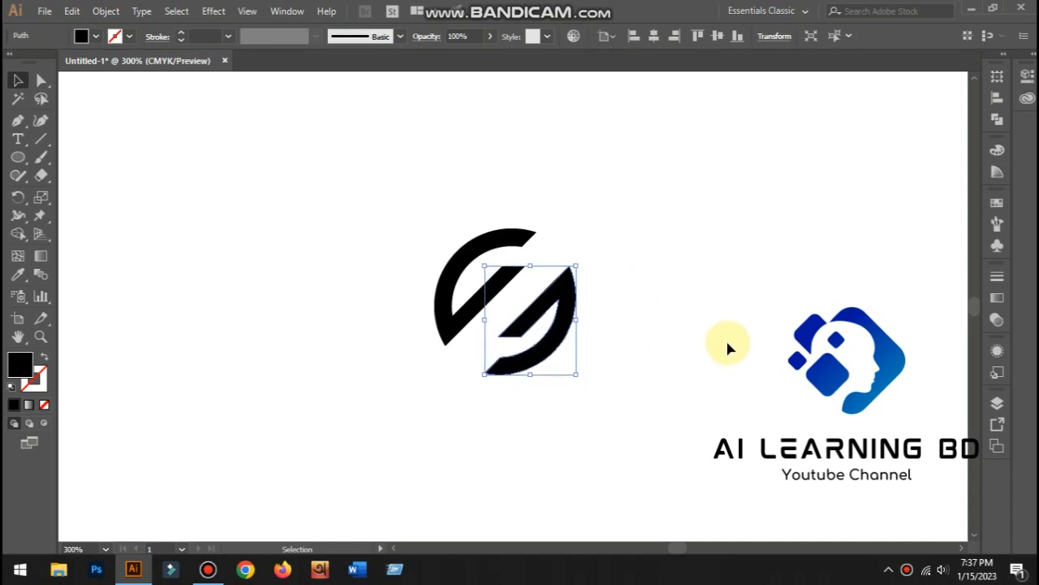
{"action": "key", "text": "Right"}
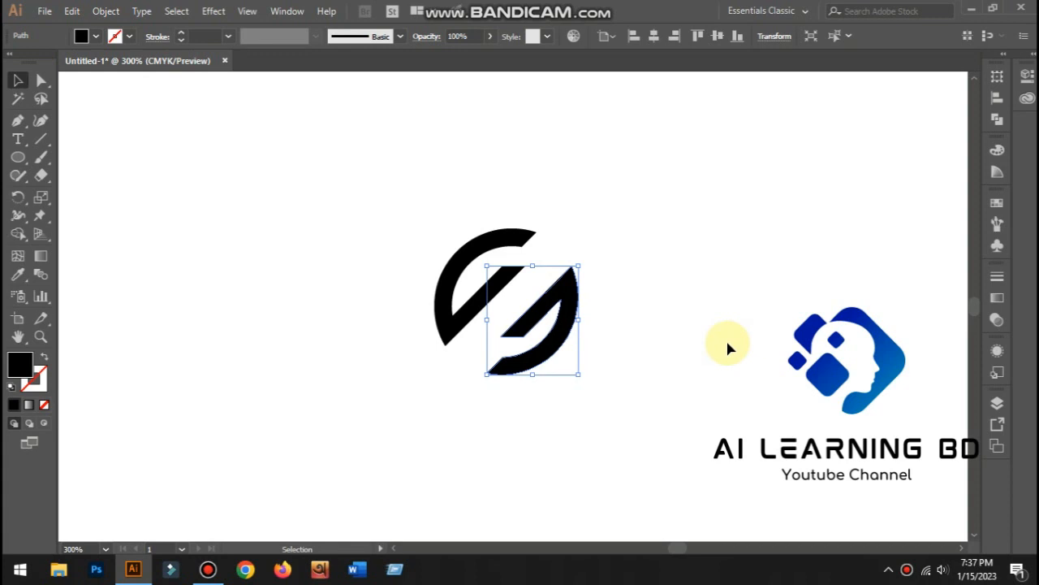
Nudge the lower-right logo shape slightly down and right to widen its gap to the upper-left shape.
{"action": "key", "text": "Right"}
{"action": "key", "text": "Left"}
{"action": "key", "text": "Down"}
{"action": "key", "text": "Down"}
{"action": "key", "text": "Right"}
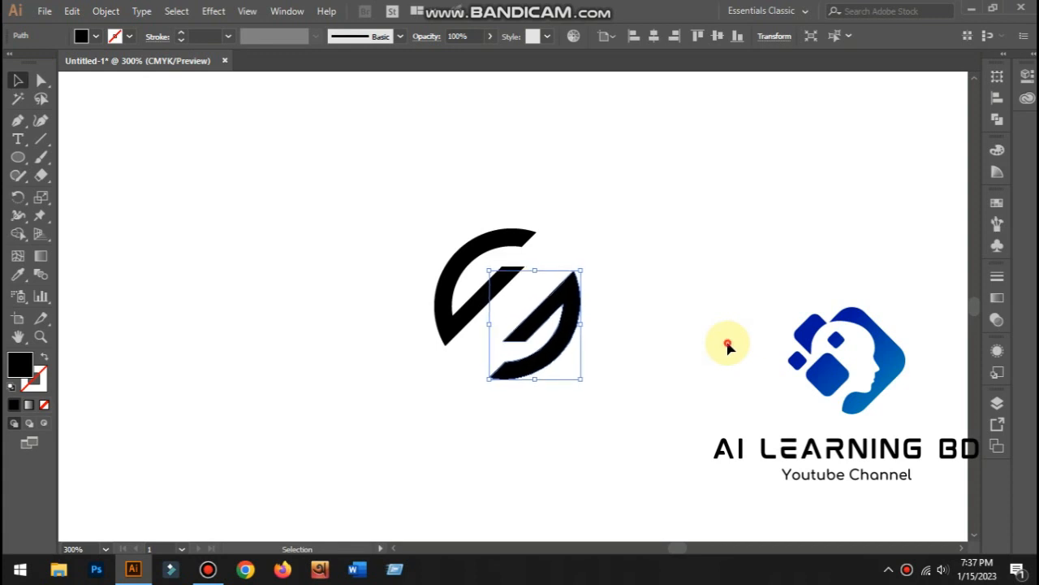
{"action": "left_click", "coordinate": [716, 348]}
Rotate both logo shapes together about 45° clockwise so their diagonal bars lie horizontal.
{"action": "left_click_drag", "start_coordinate": [339, 185], "coordinate": [637, 422]}
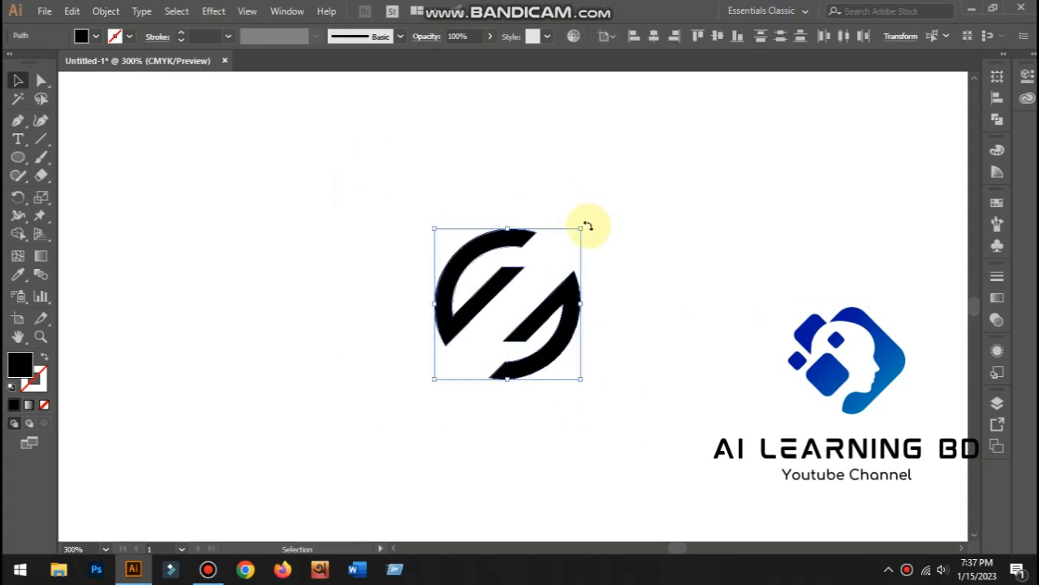
{"action": "left_click_drag", "start_coordinate": [588, 225], "coordinate": [626, 301]}
{"action": "left_click", "coordinate": [685, 311]}
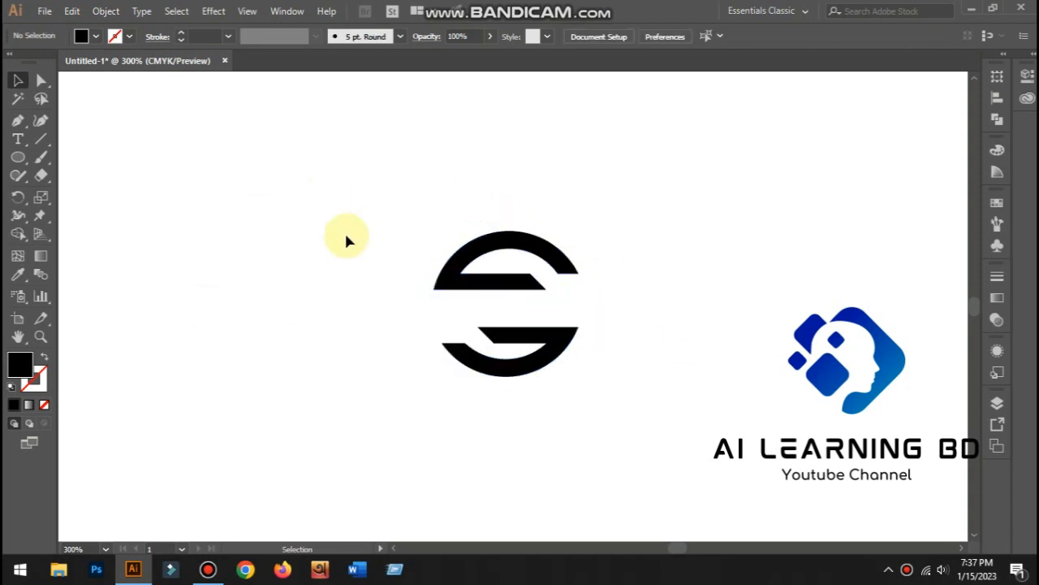
Add a text line across the gap between the two logo shapes, entering "Compann" as the start of the placeholder name.
{"action": "left_click", "coordinate": [17, 138]}
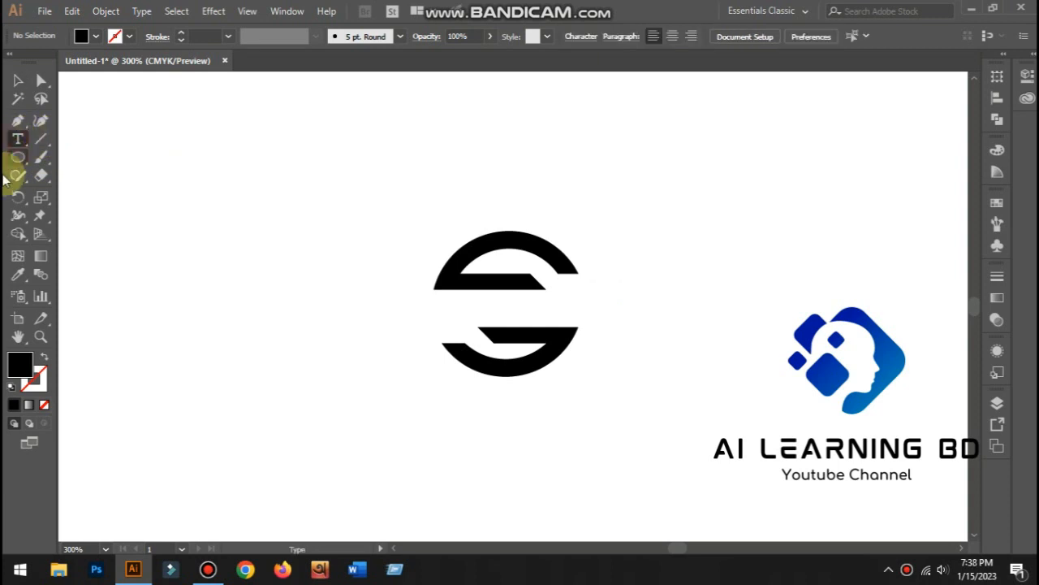
{"action": "left_click", "coordinate": [417, 316]}
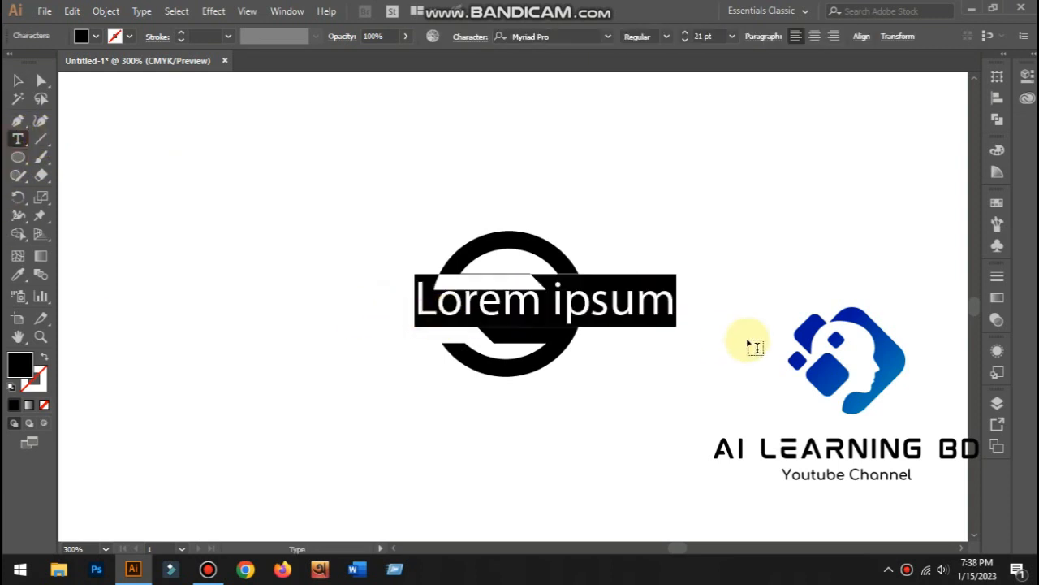
{"action": "type", "text": "Co"}
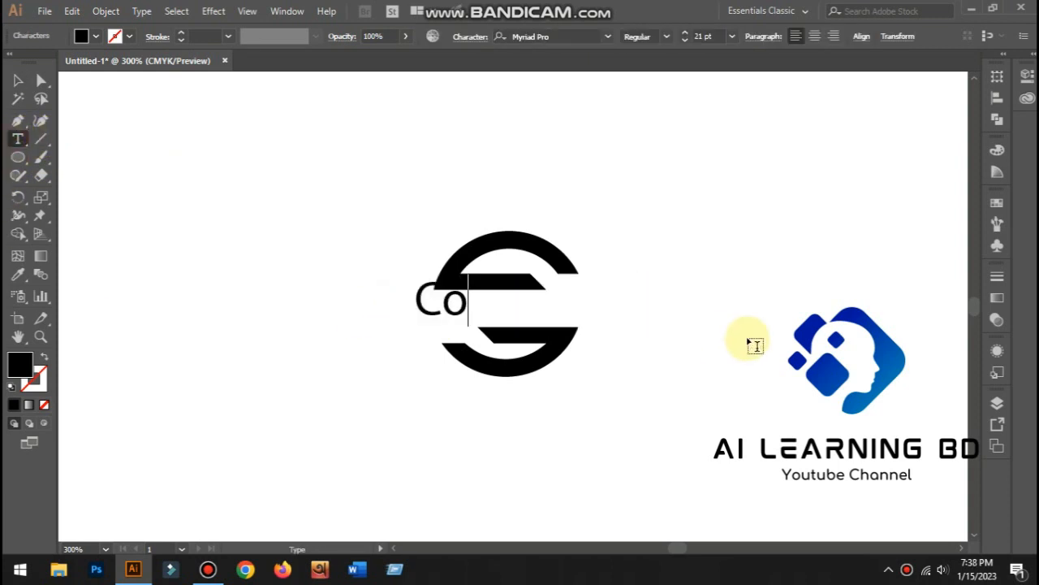
{"action": "type", "text": "mpanny"}
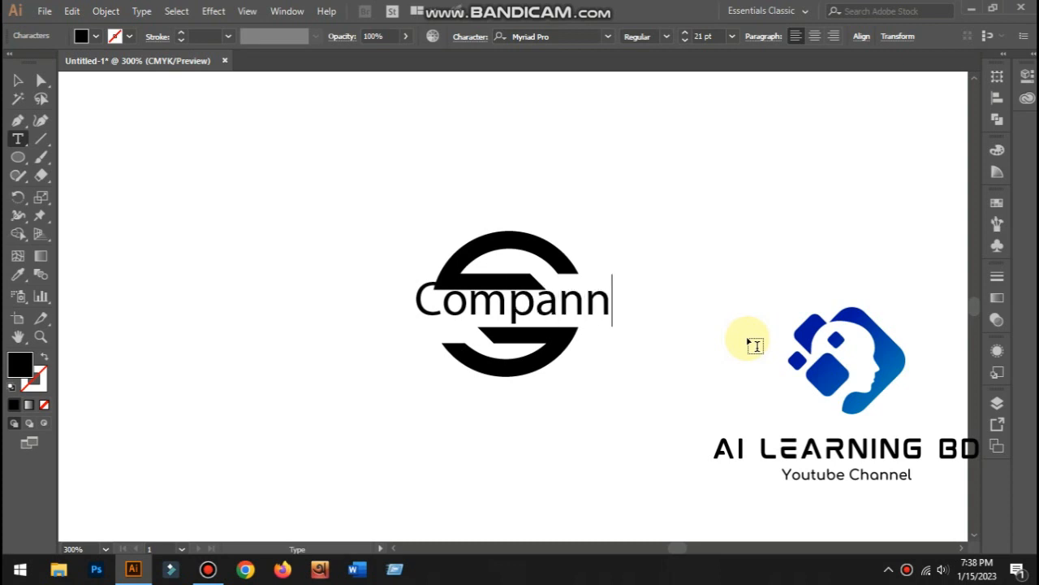